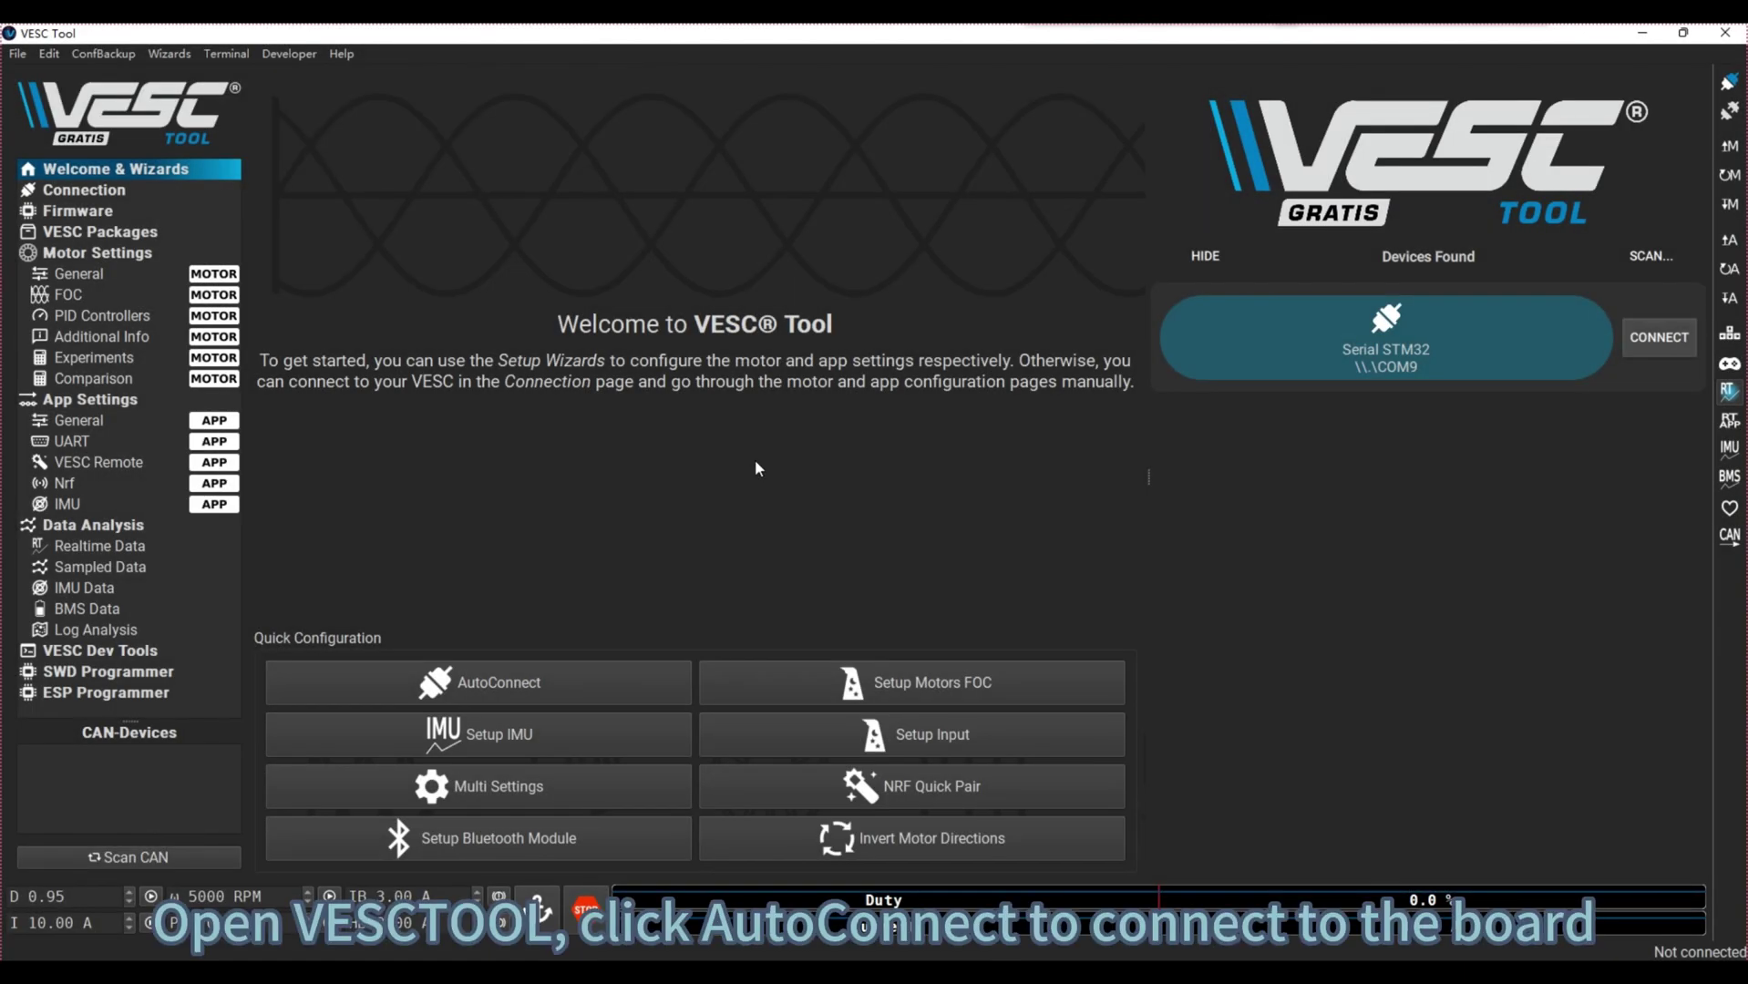
- AutoConnect to the VESC board over serial to show live battery and temperature data
left_click(530, 679)
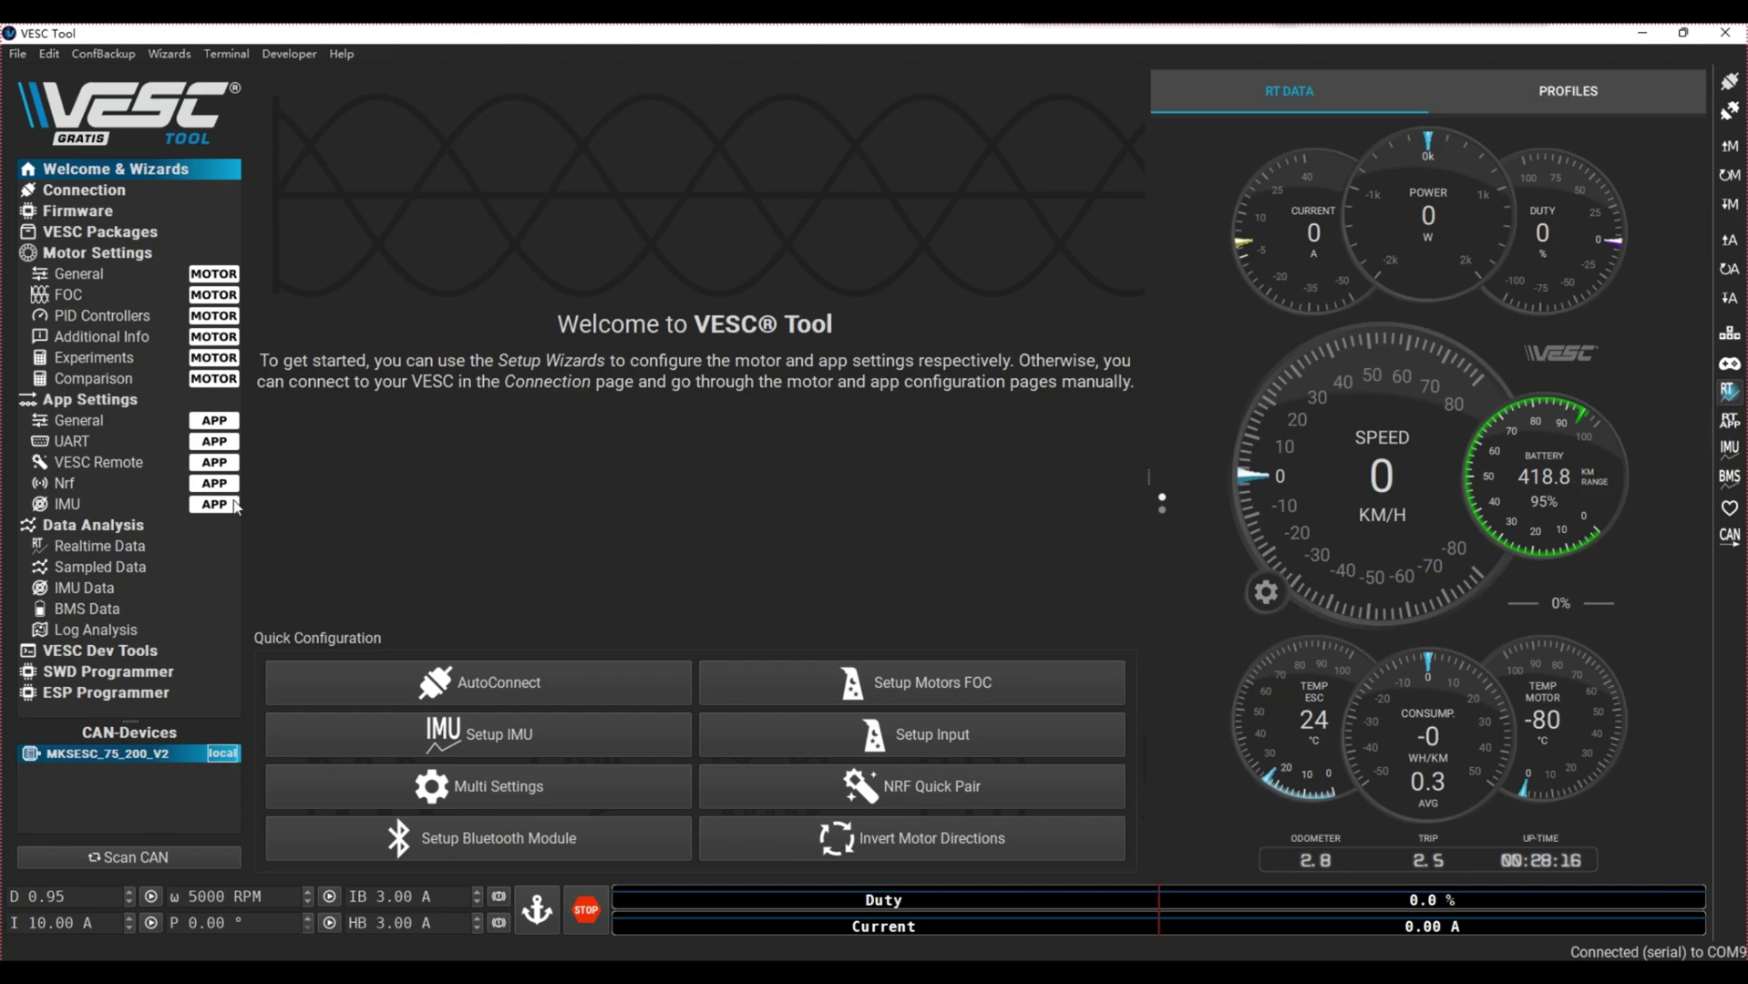
- Run a 10 A baseline on the RPM plot, reaching about 24300 ERPM, then stop the motor
left_click(121, 547)
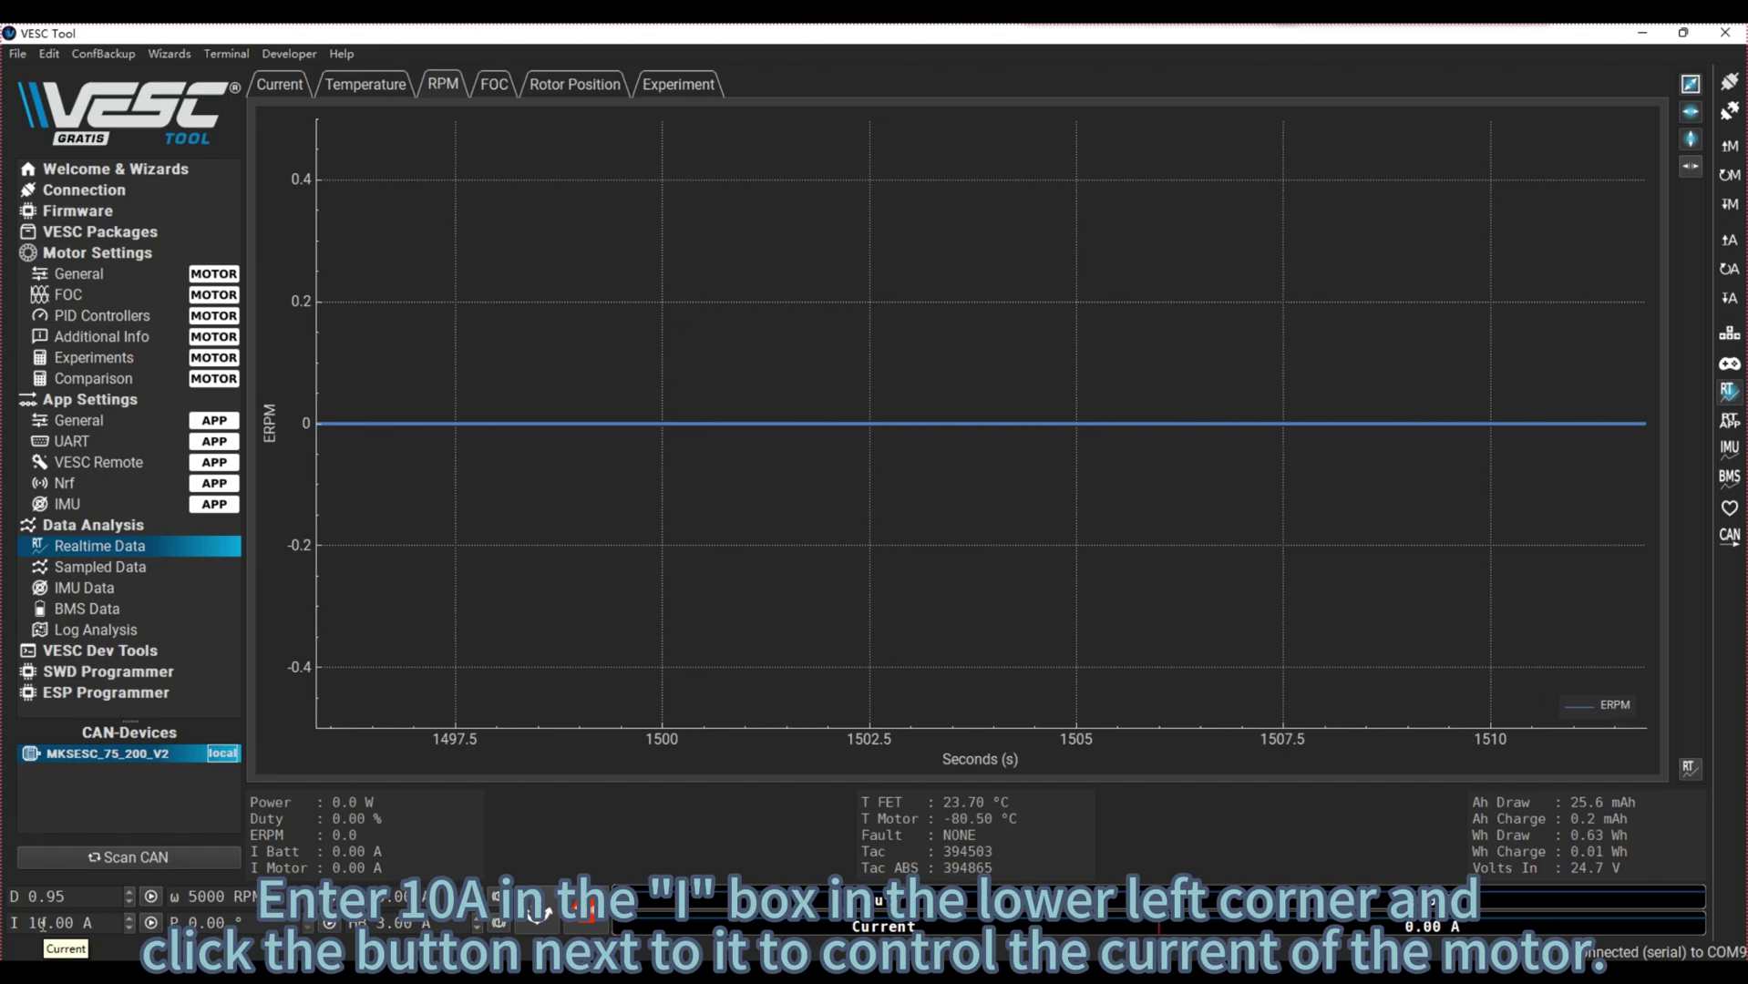
left_click(151, 923)
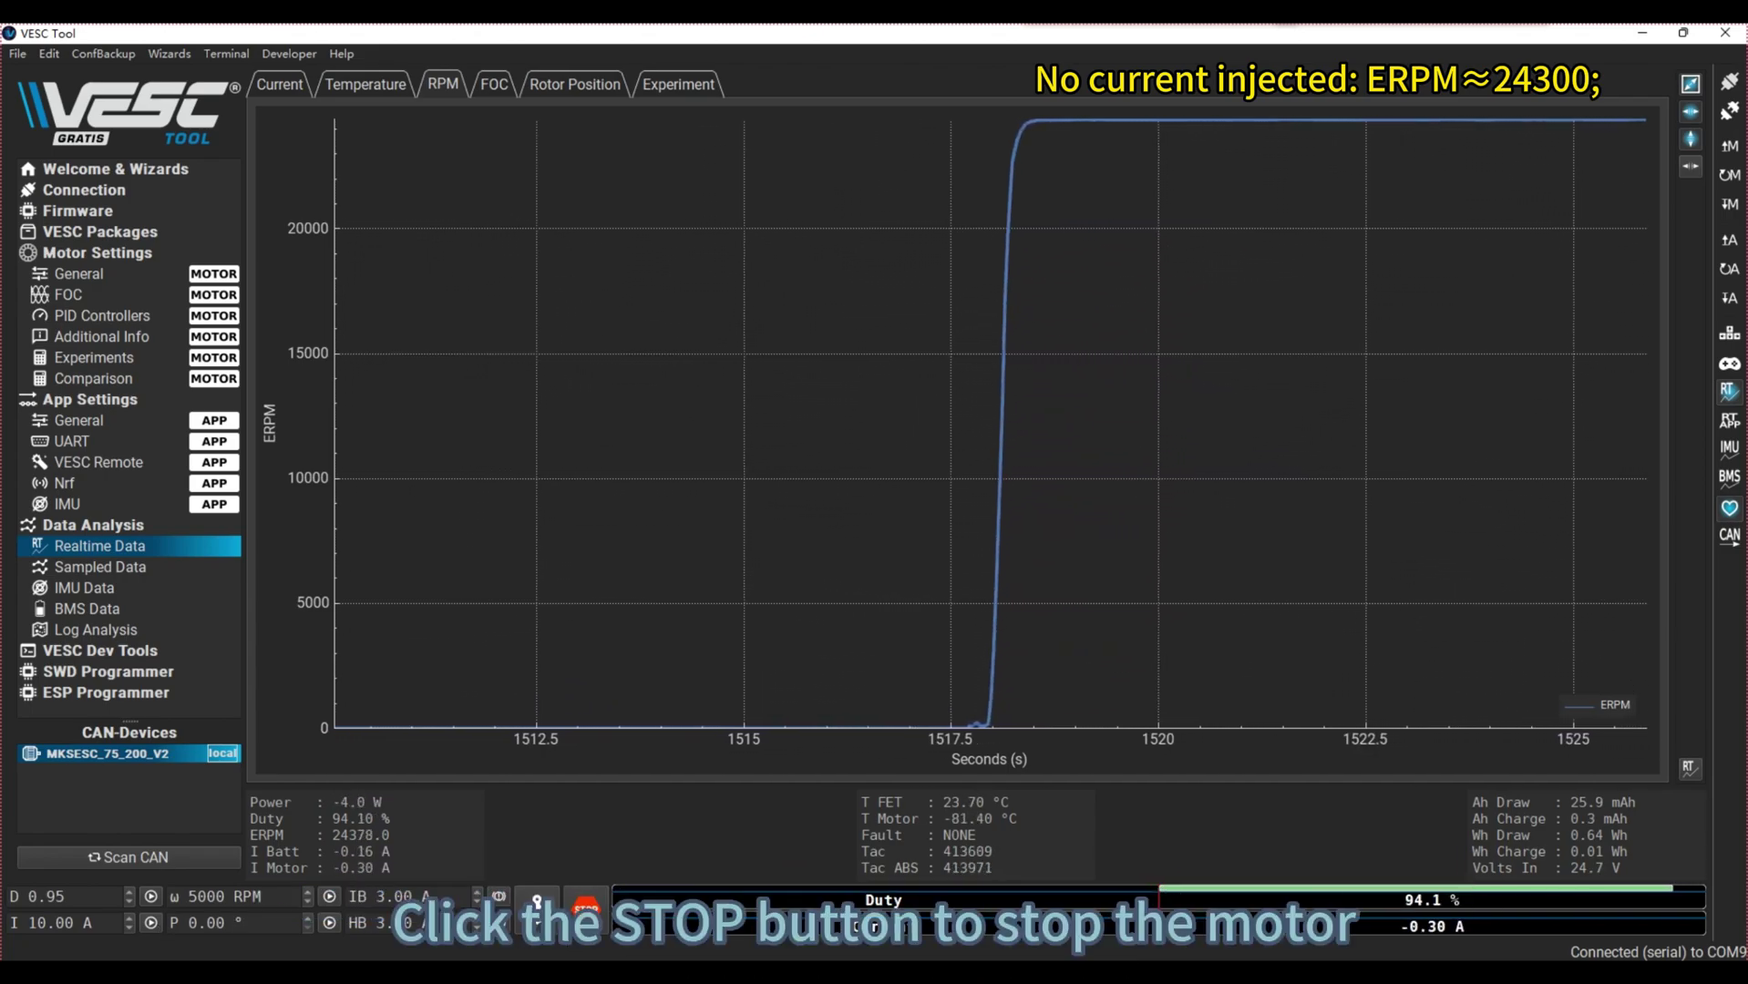
left_click(587, 914)
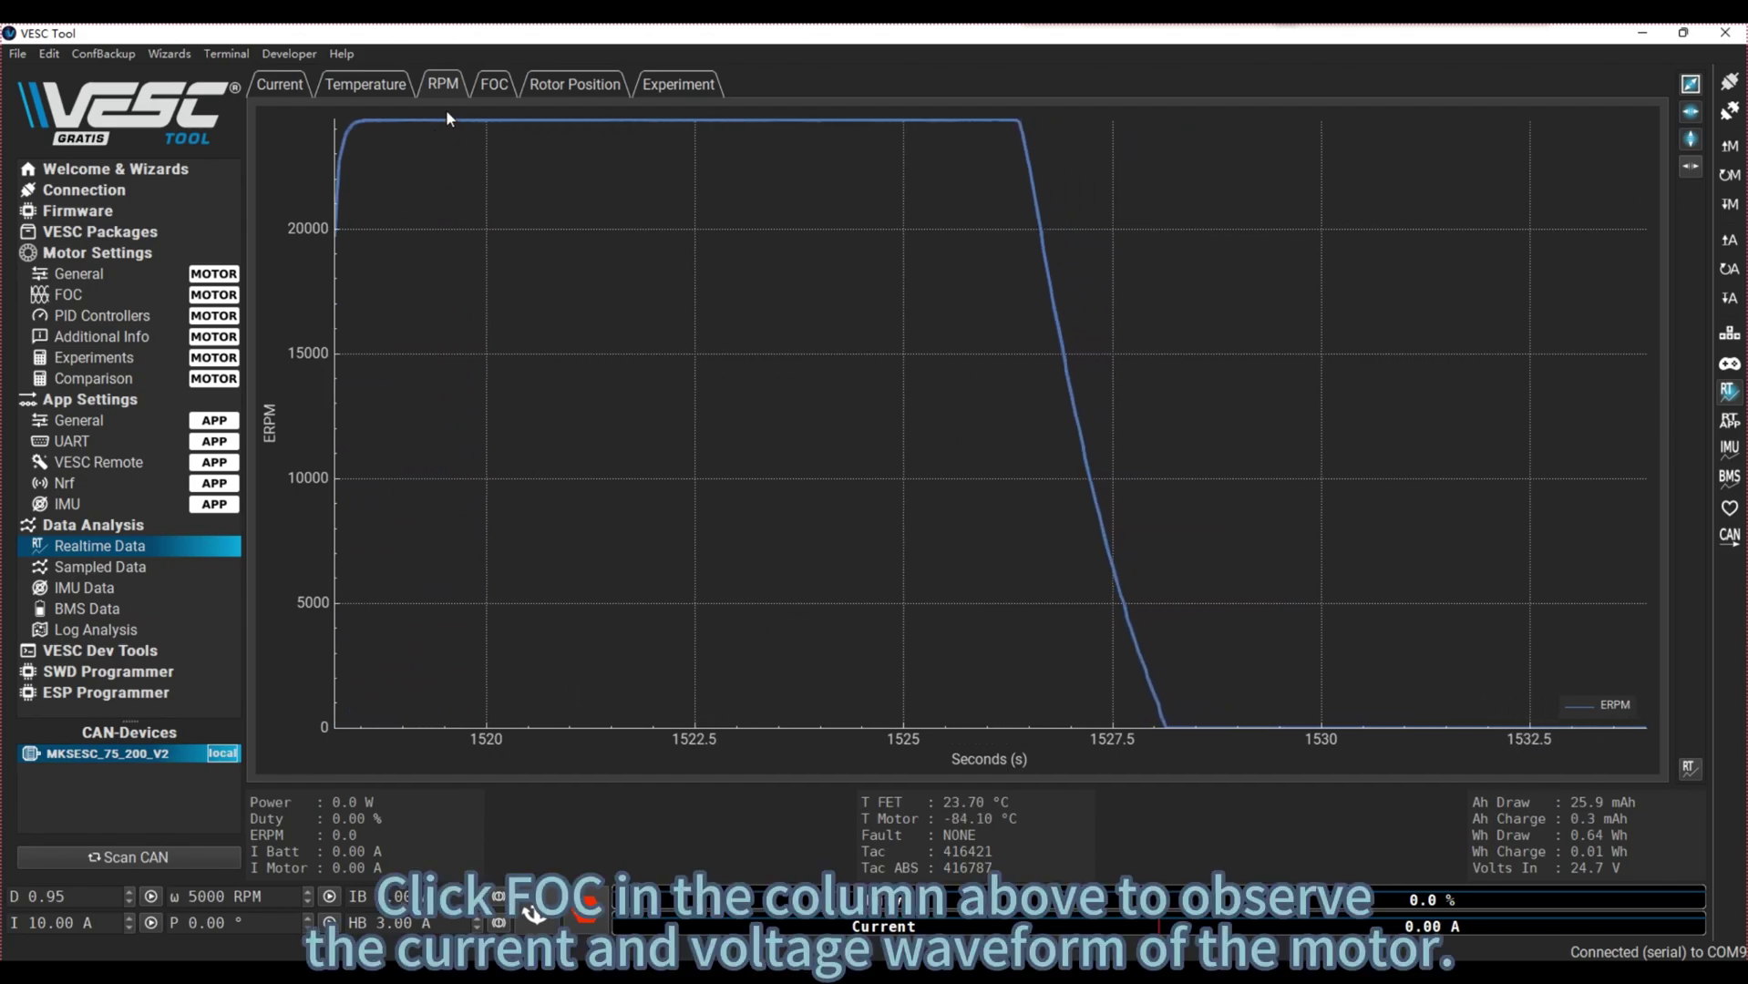
- Record a second 10 A run on the FOC plots, with D current near zero, then stop
left_click(496, 82)
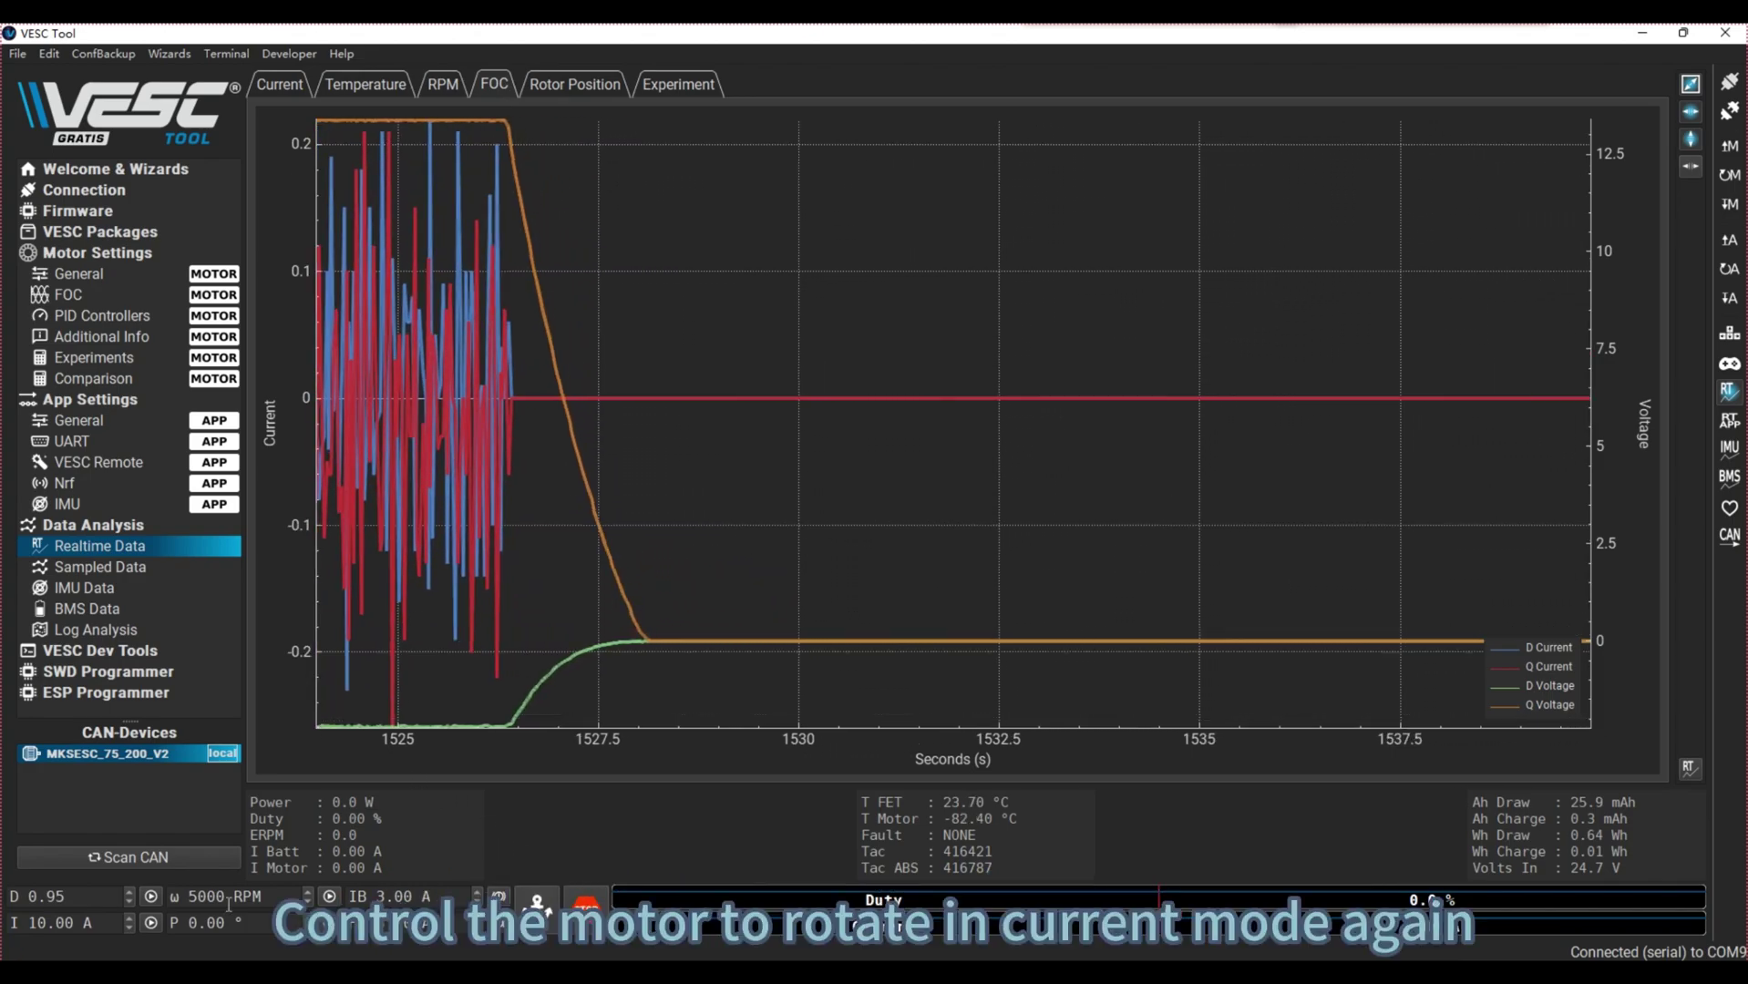
left_click(151, 922)
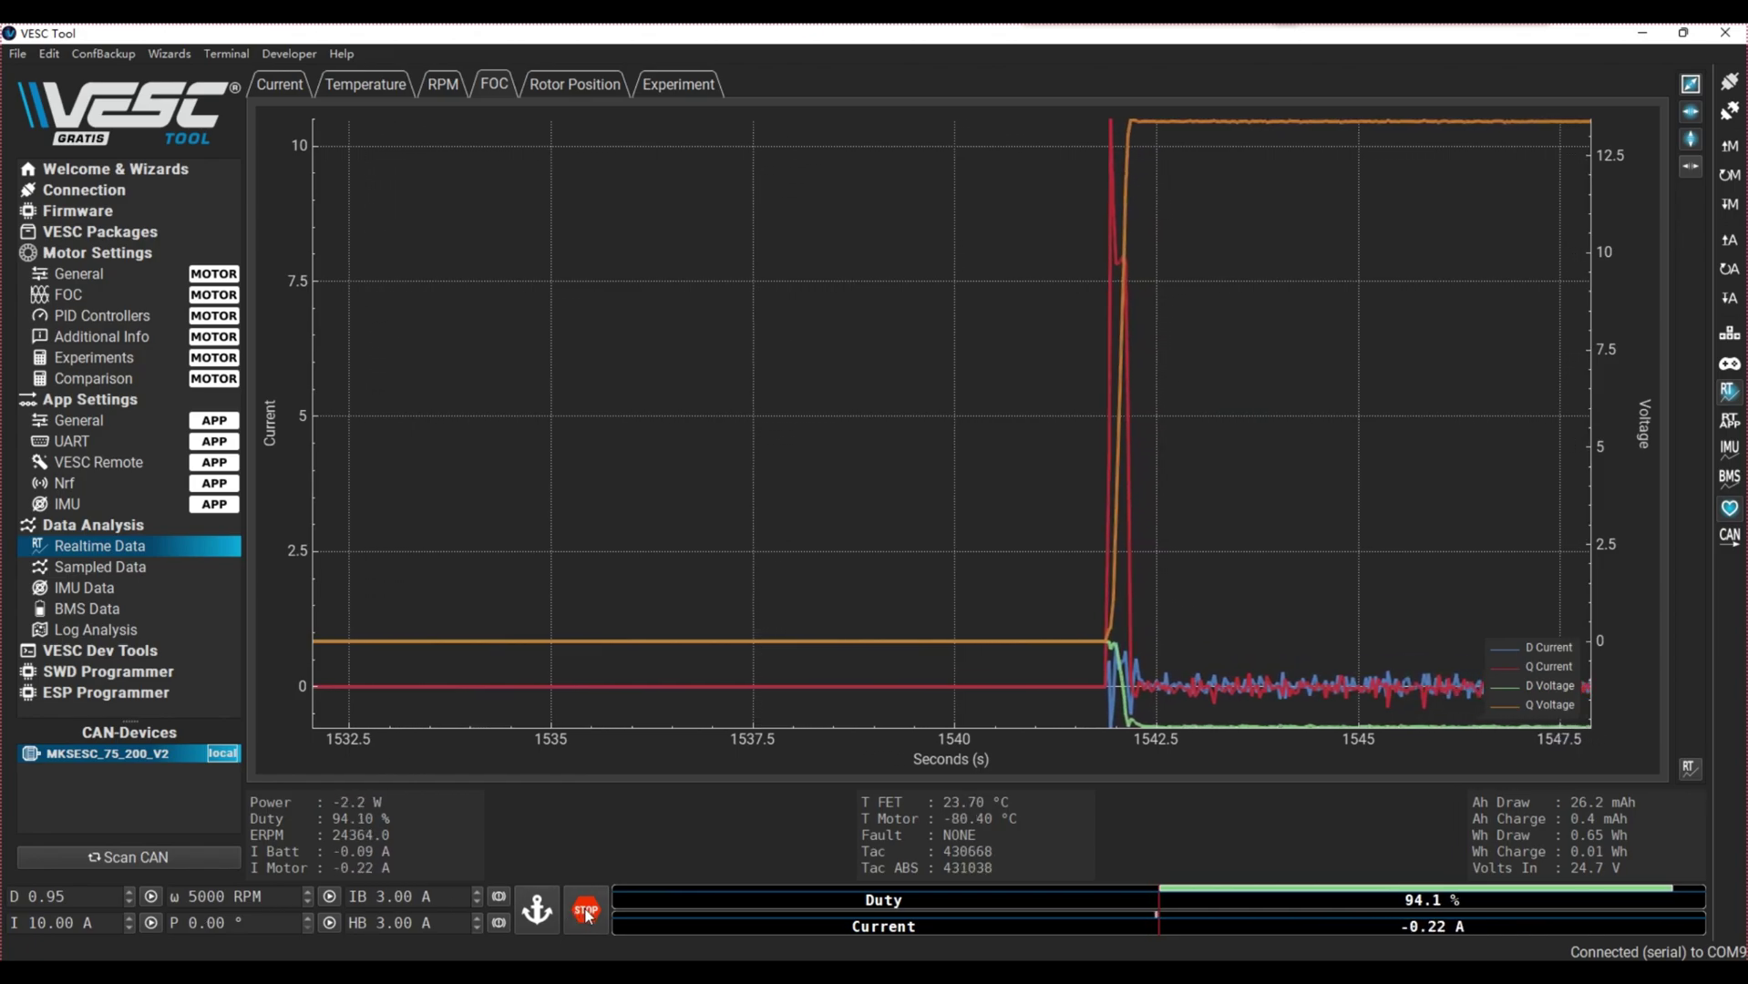
left_click(586, 911)
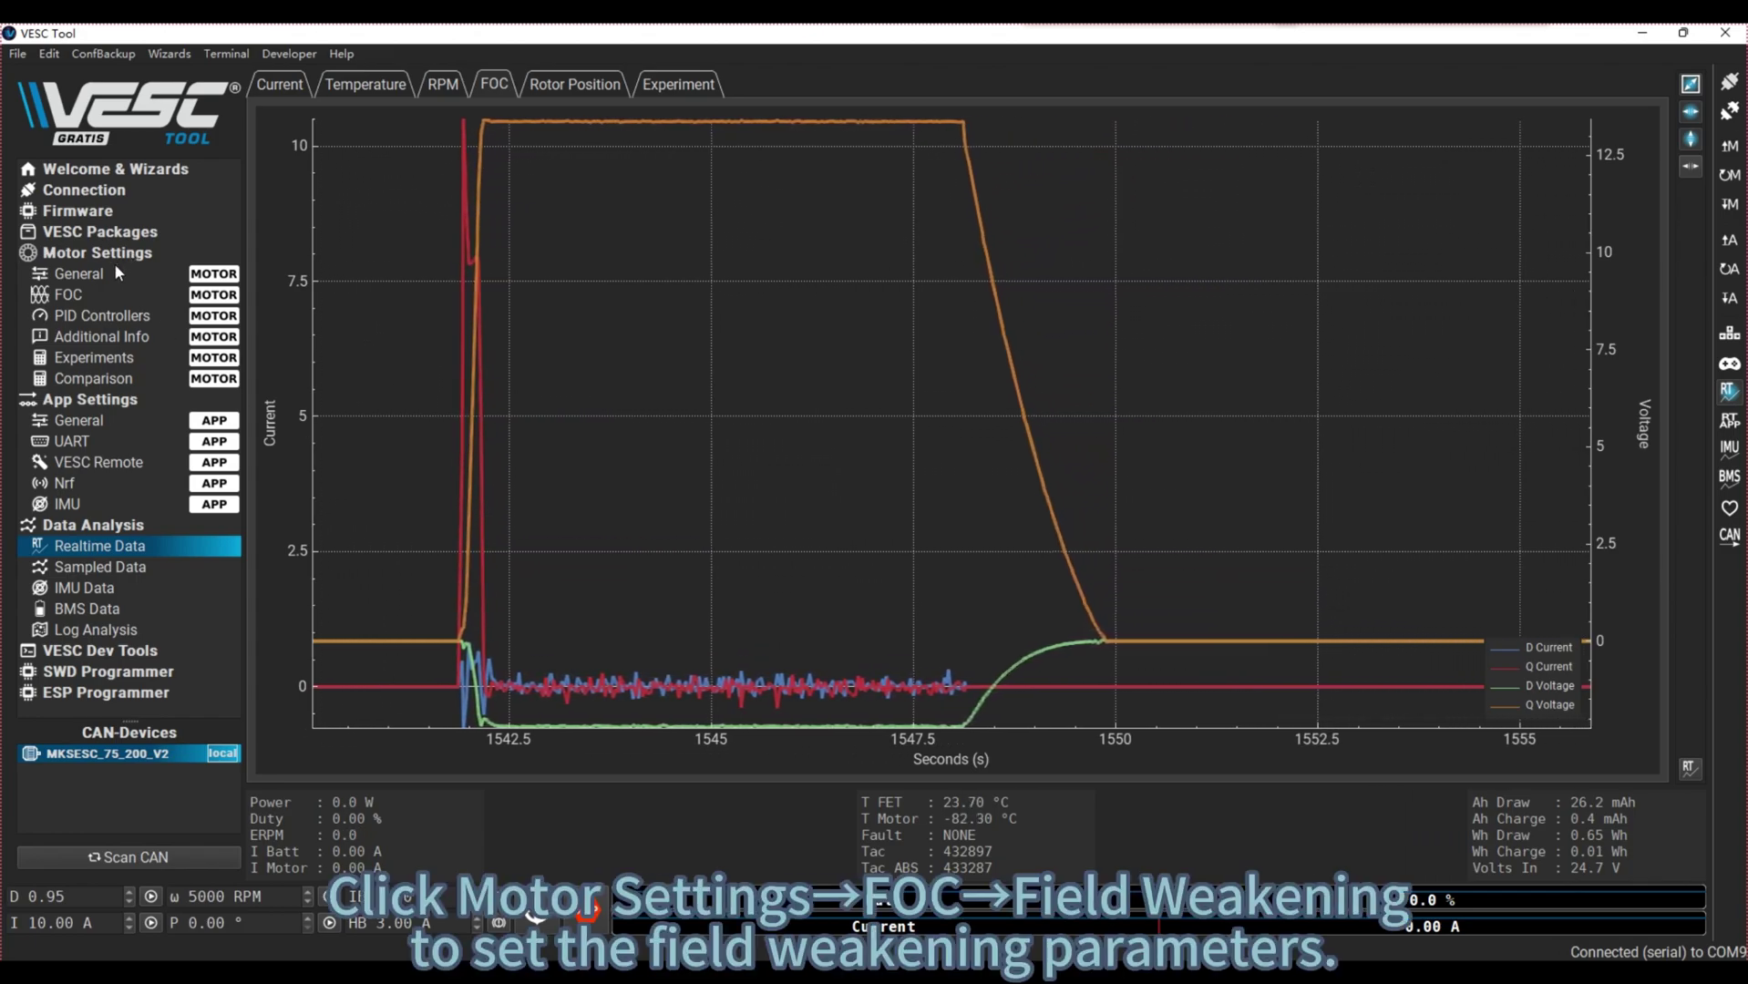
- Enter 1 A as Field Weakening Current Max in the FOC Field Weakening settings
left_click(88, 293)
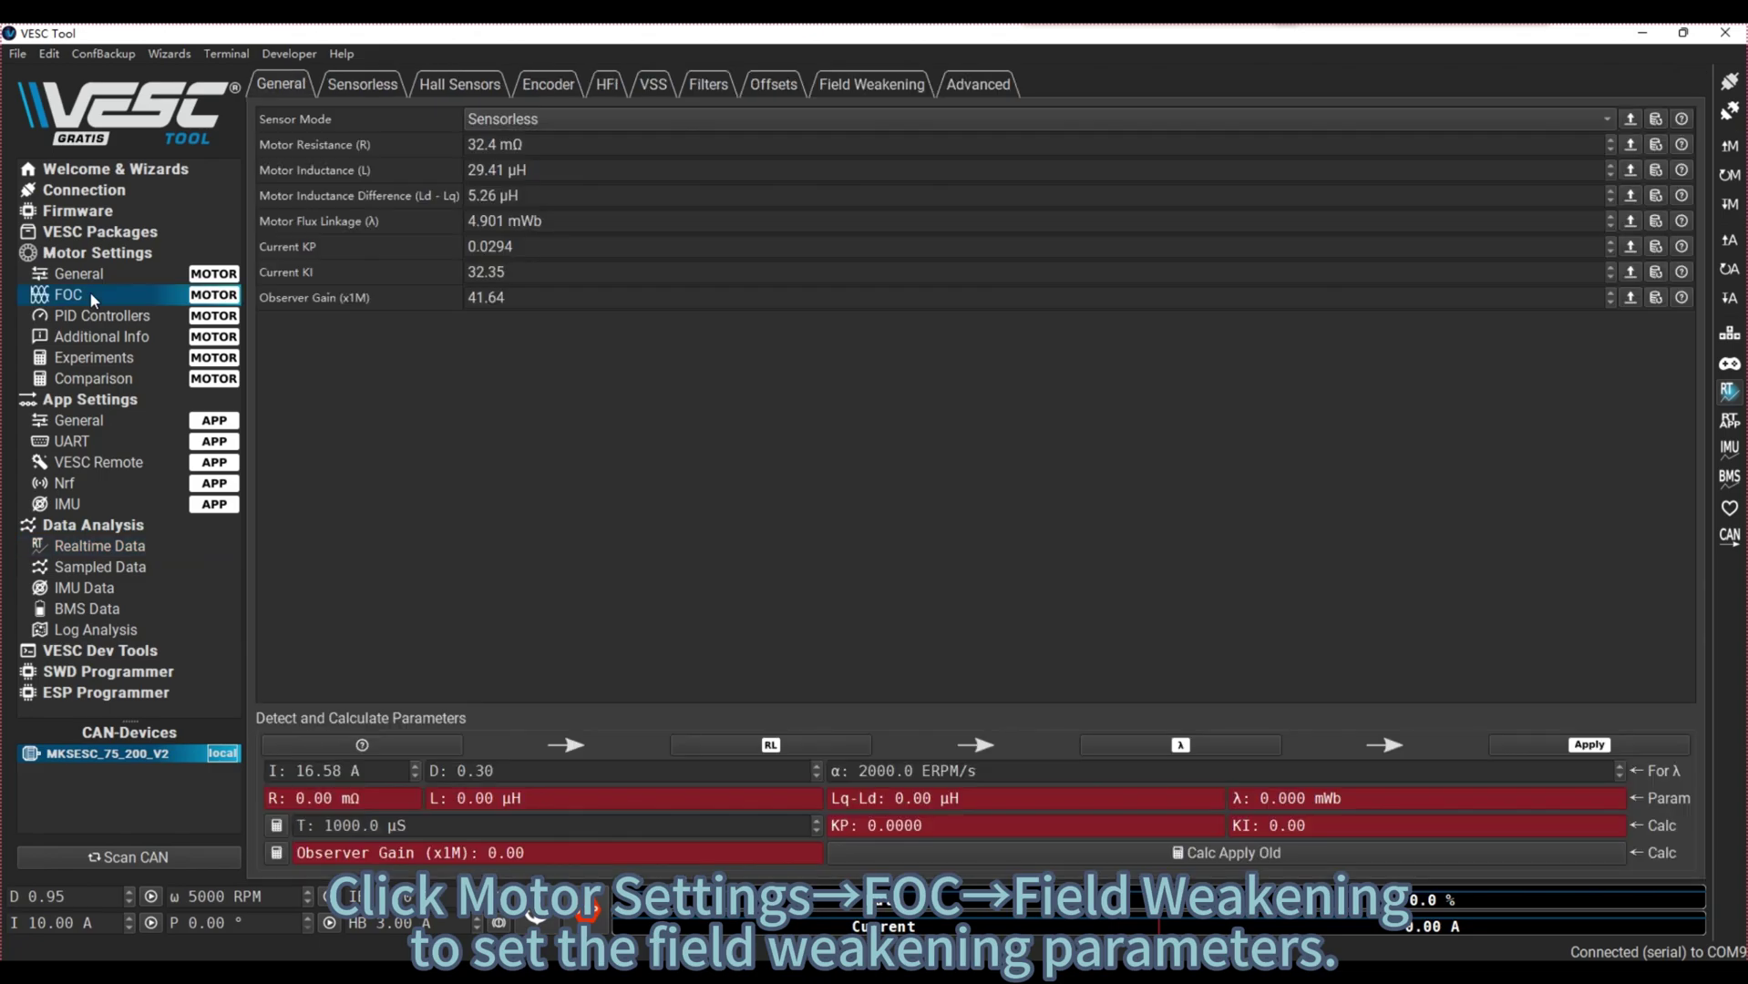
left_click(871, 84)
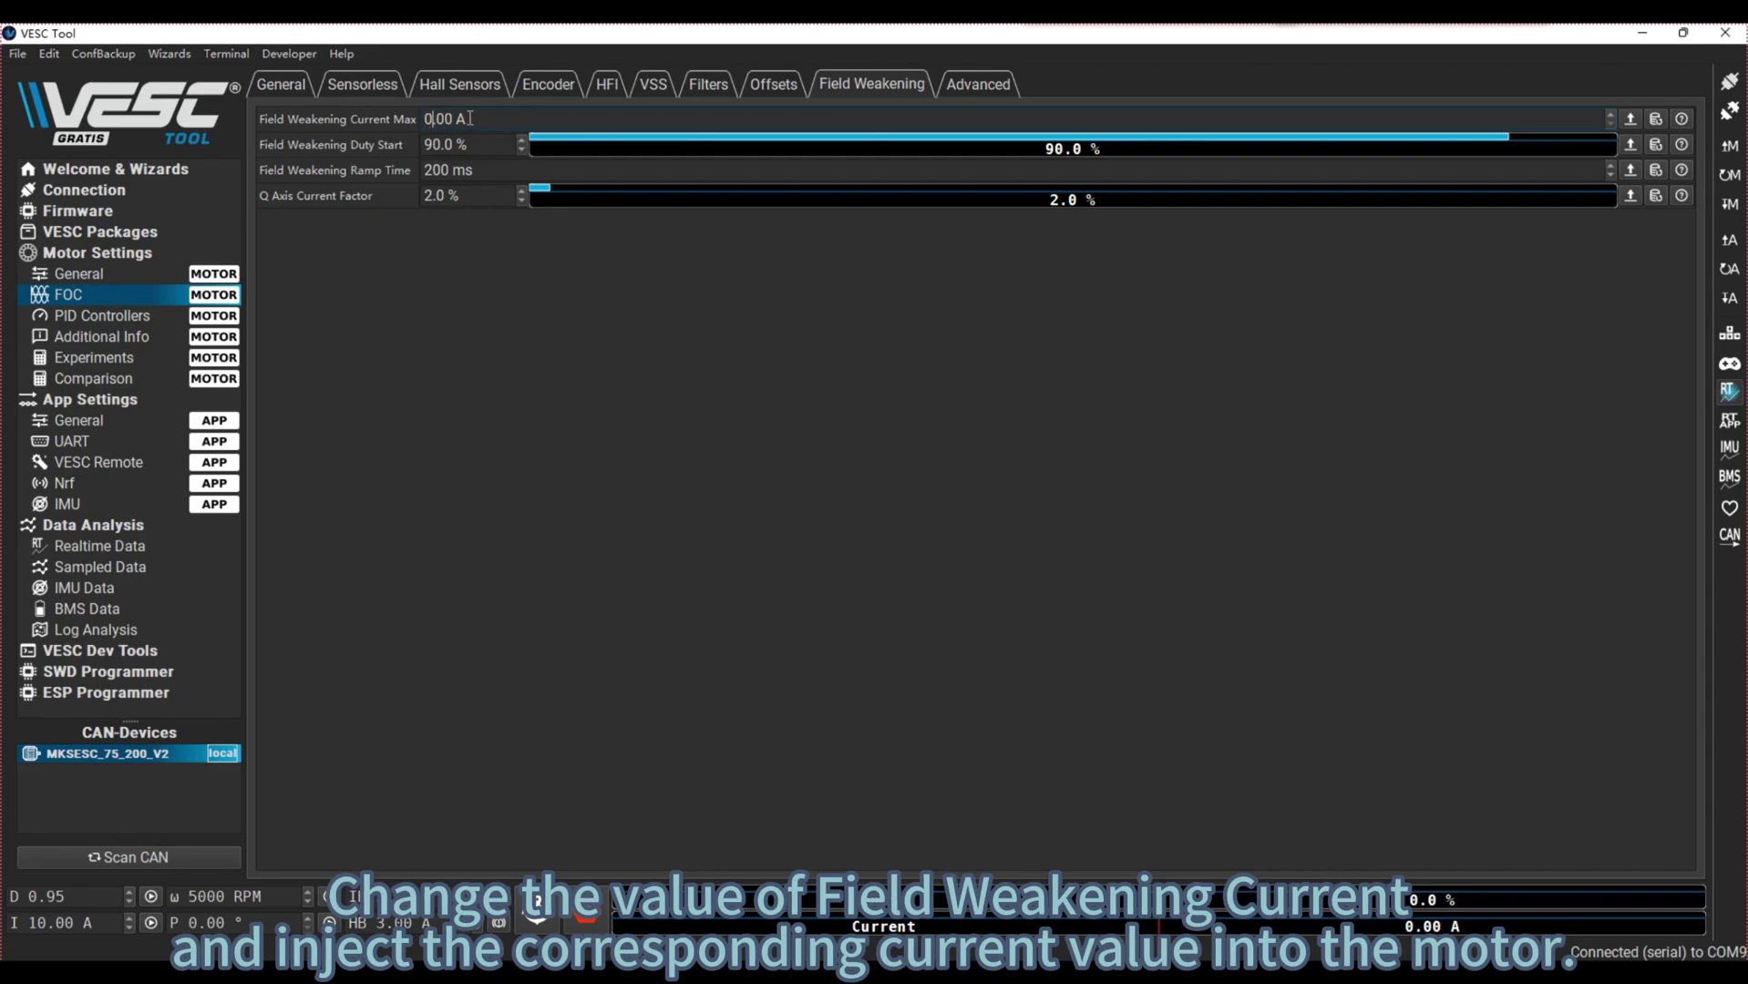
type("1")
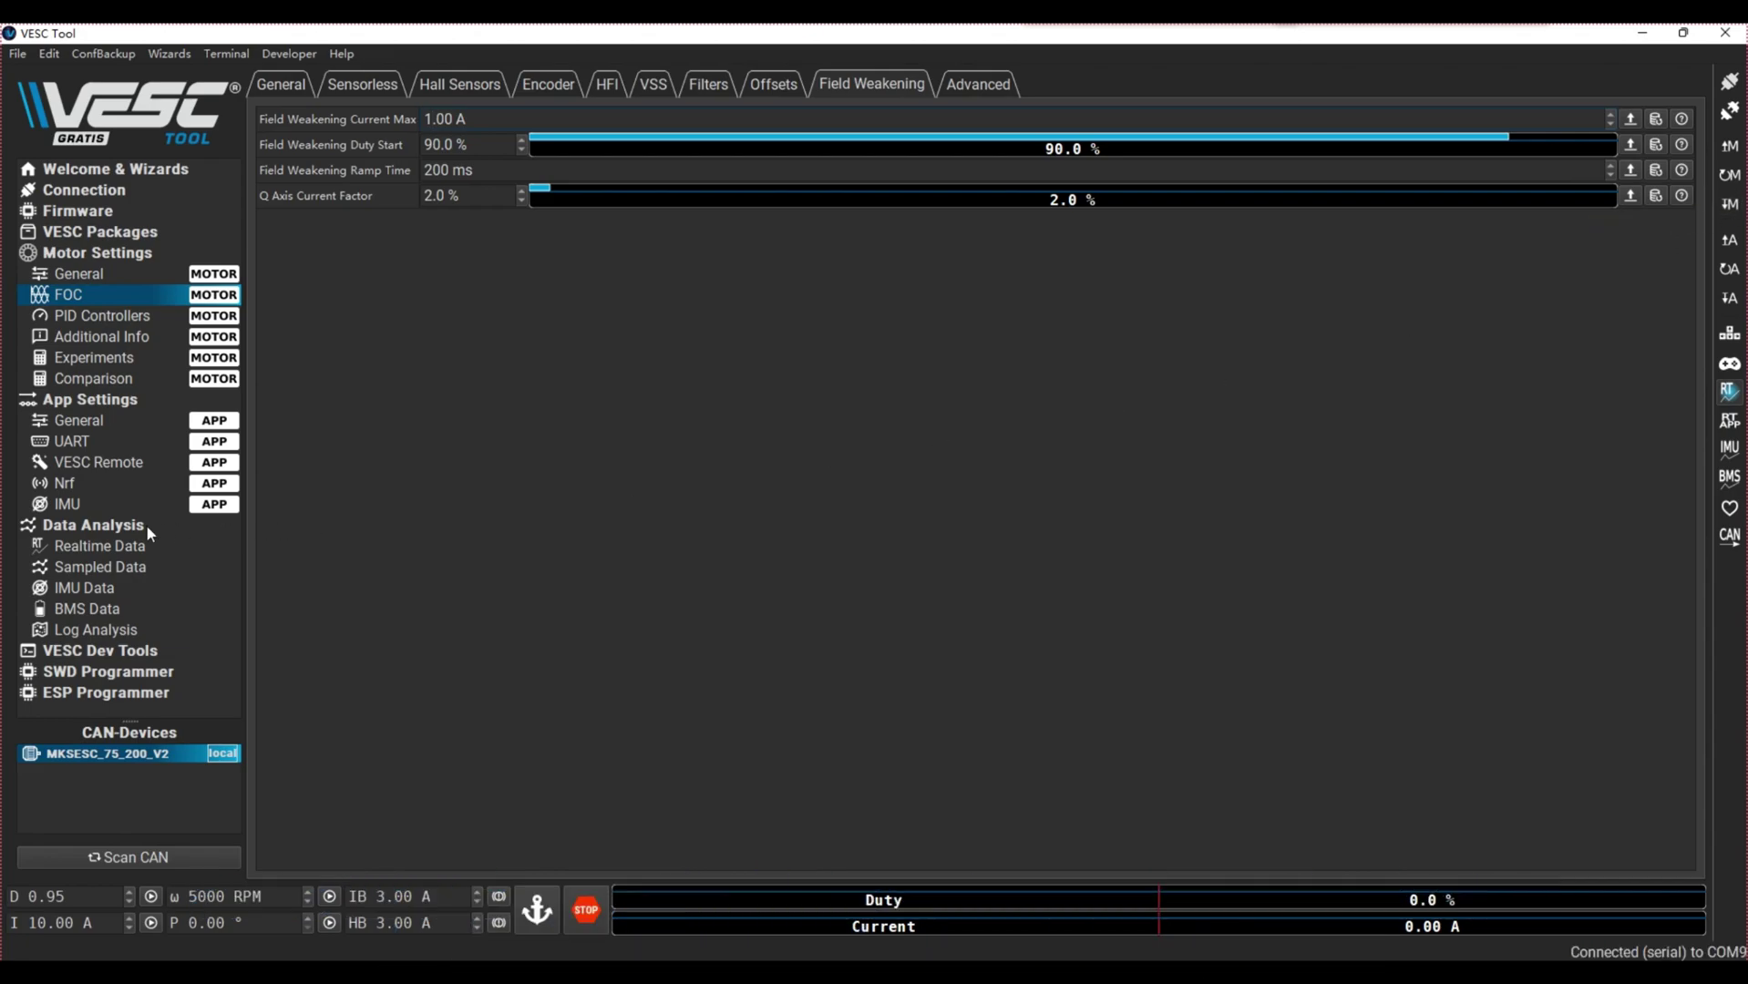
- Run the motor at 1 A field weakening, checking ERPM and D current near −1 A, then stop
left_click(121, 546)
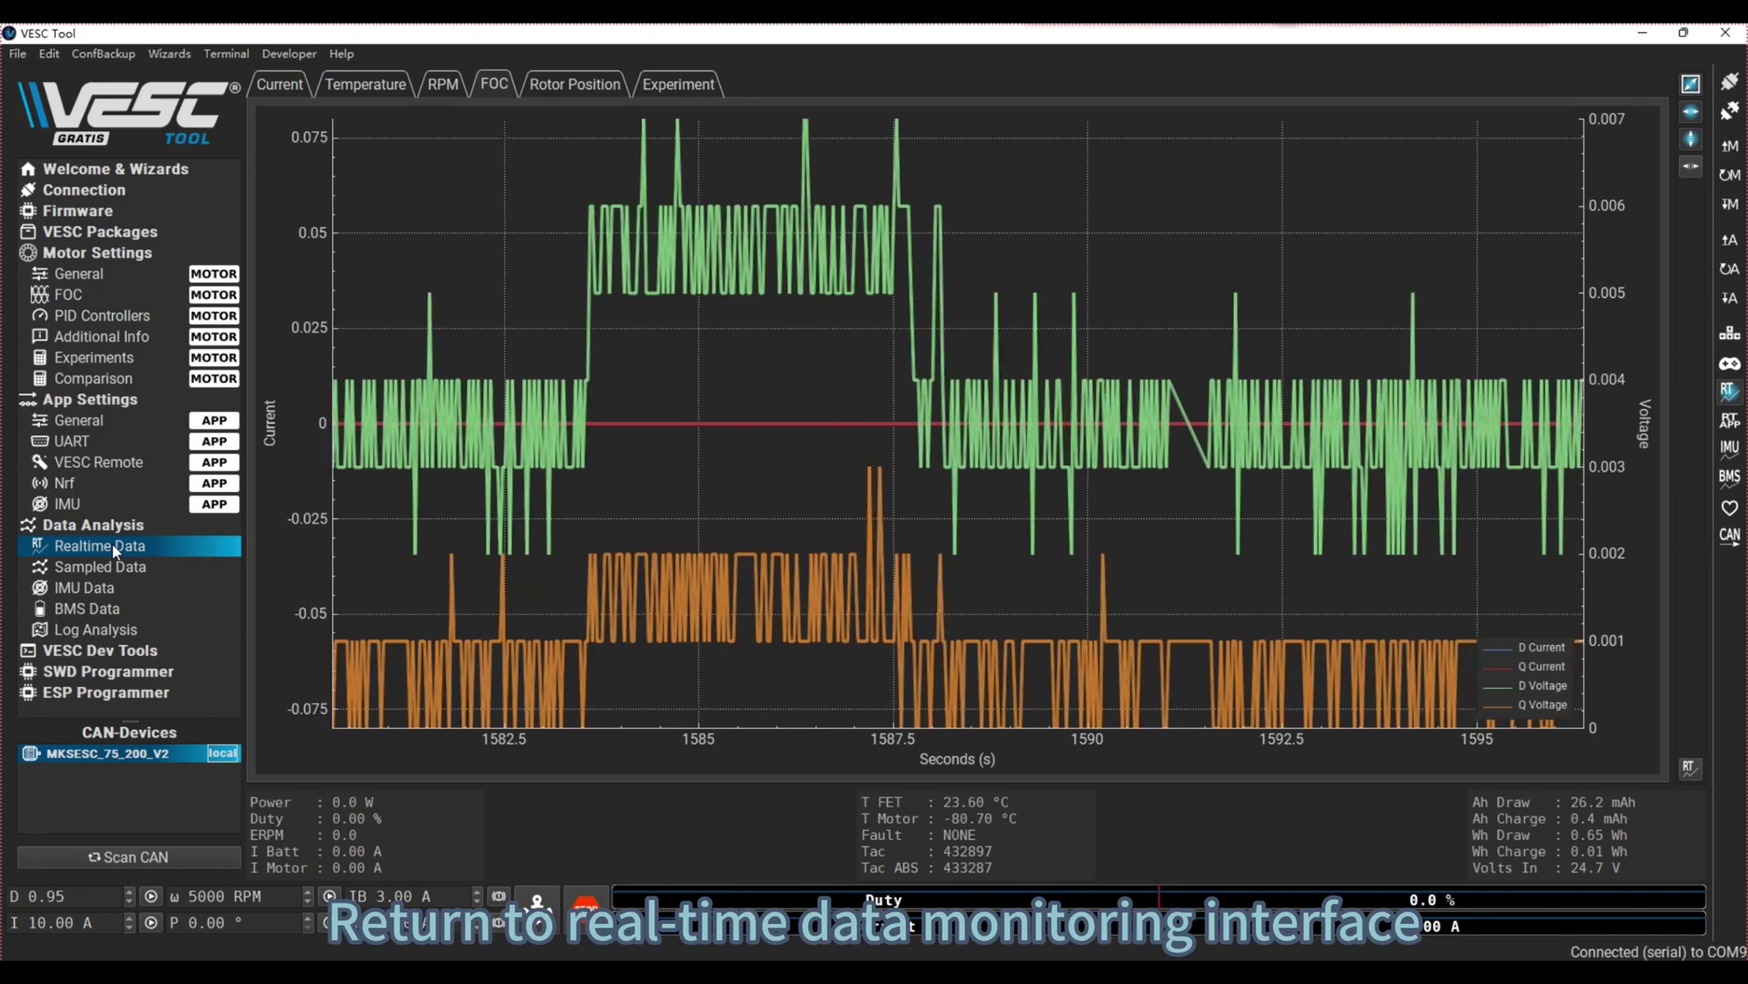
left_click(442, 85)
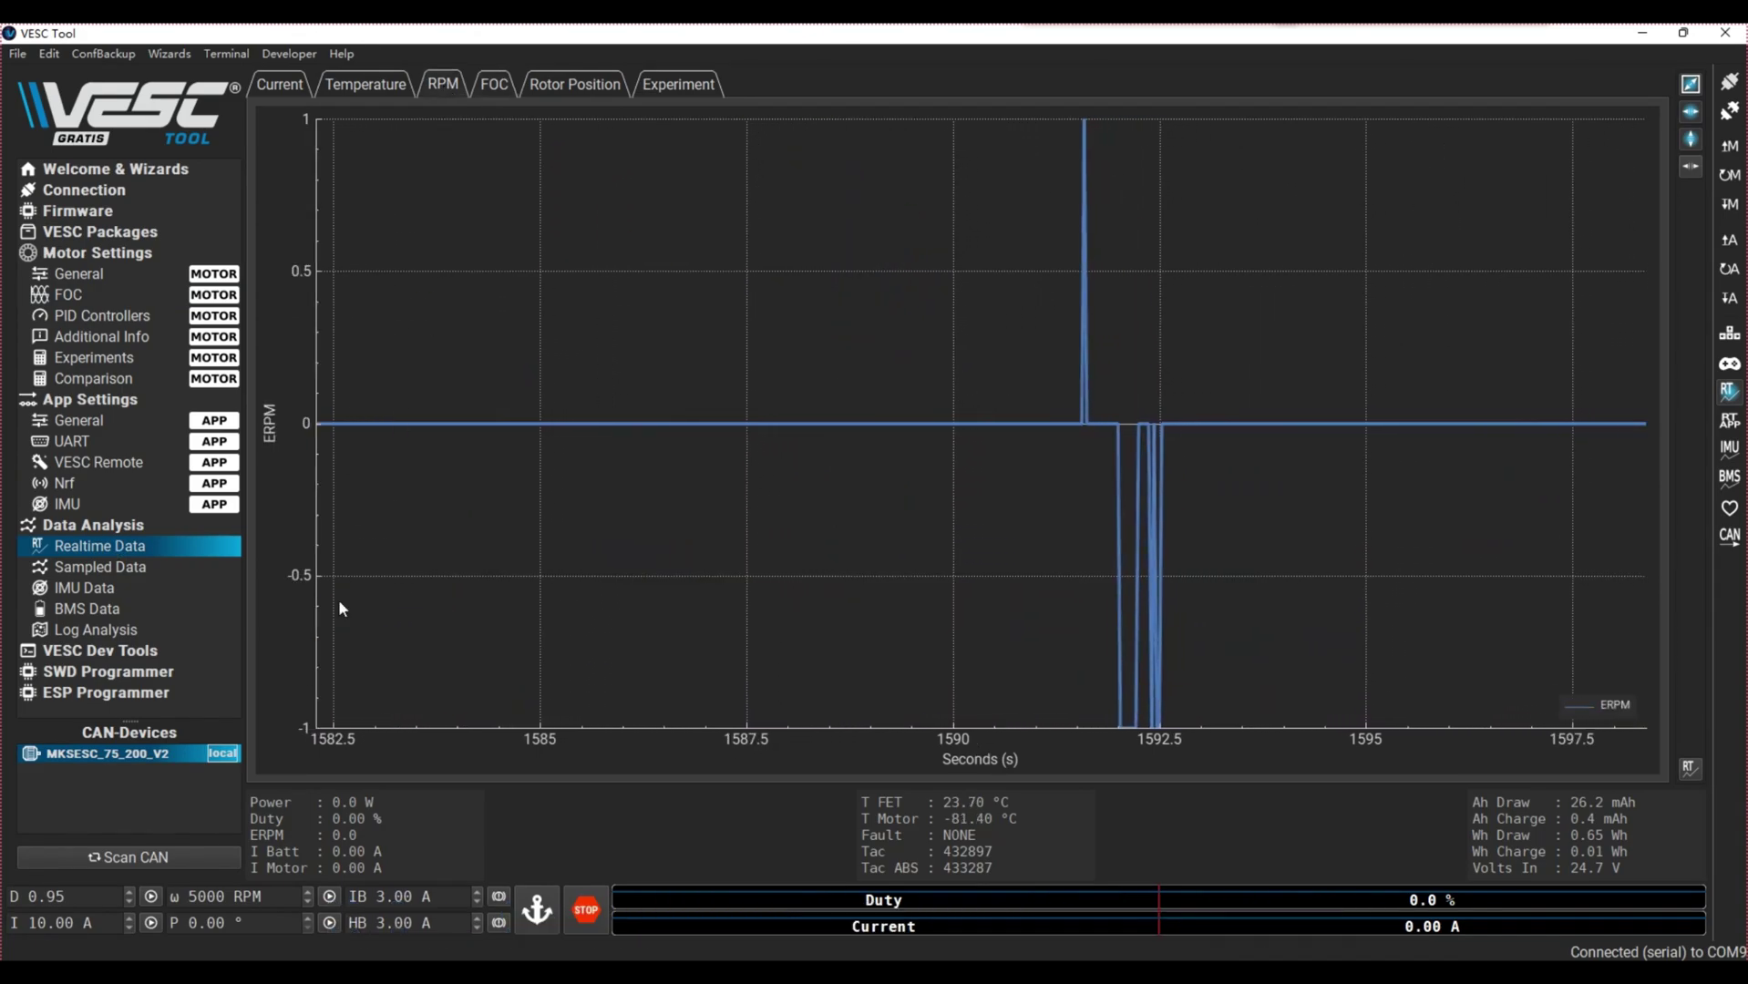
left_click(152, 923)
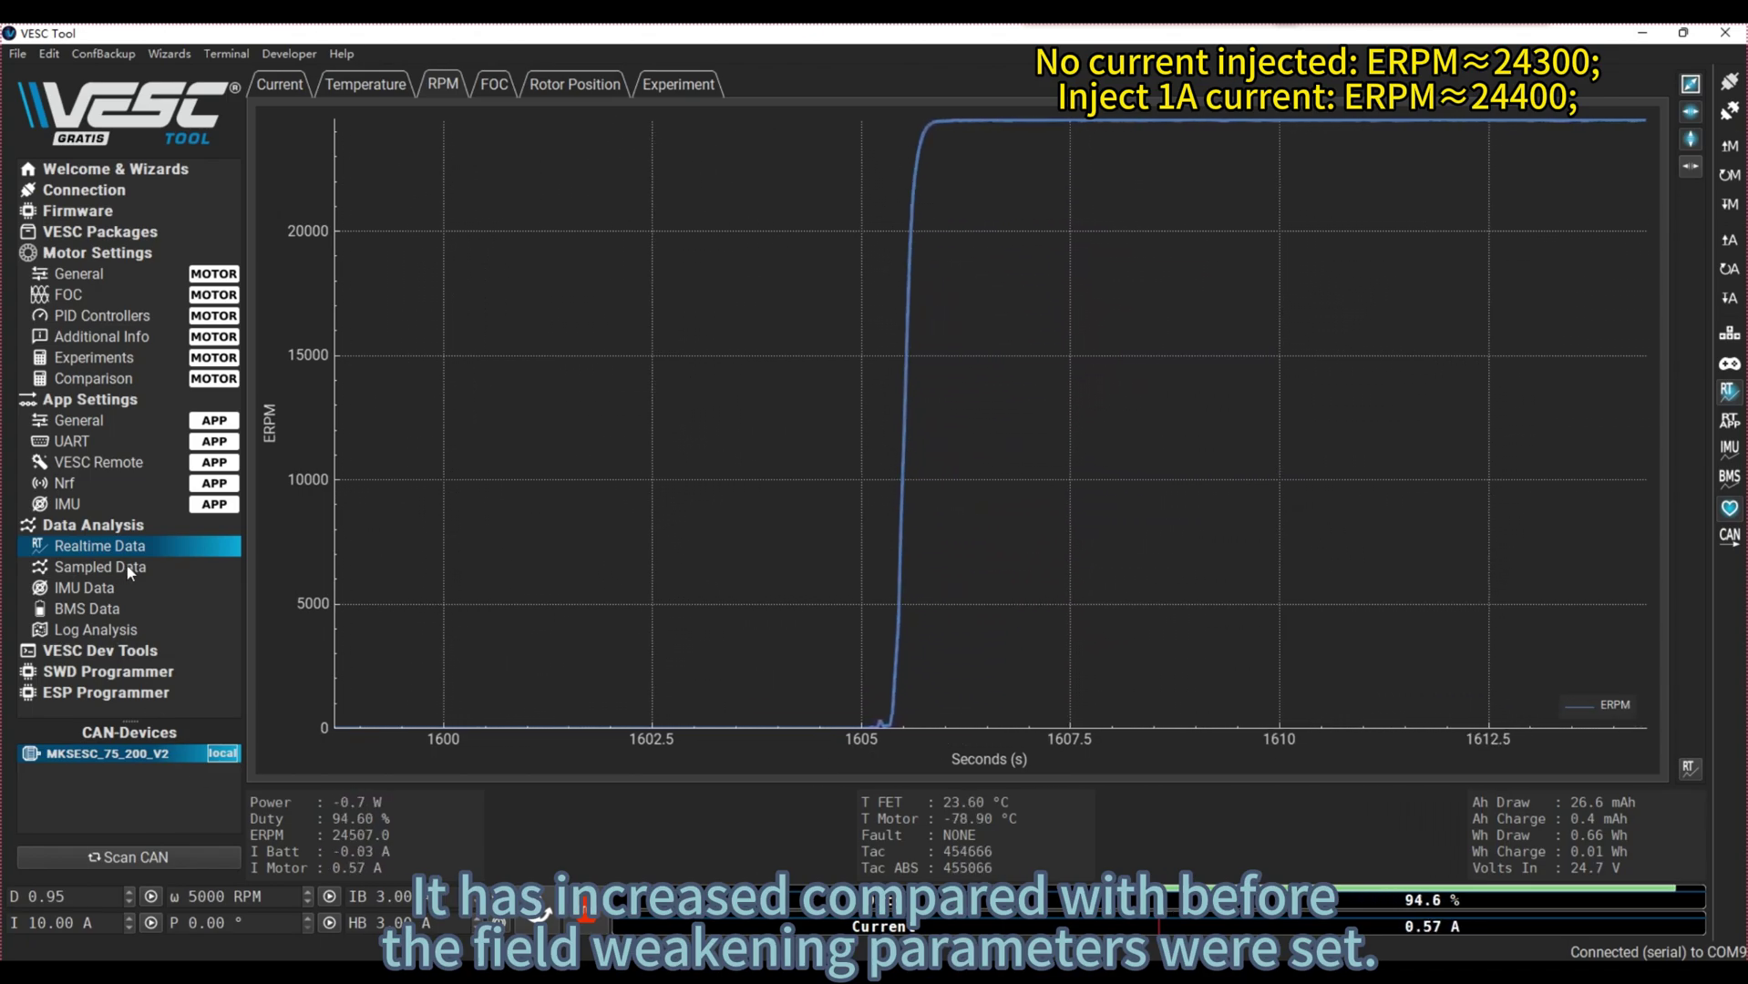
left_click(501, 84)
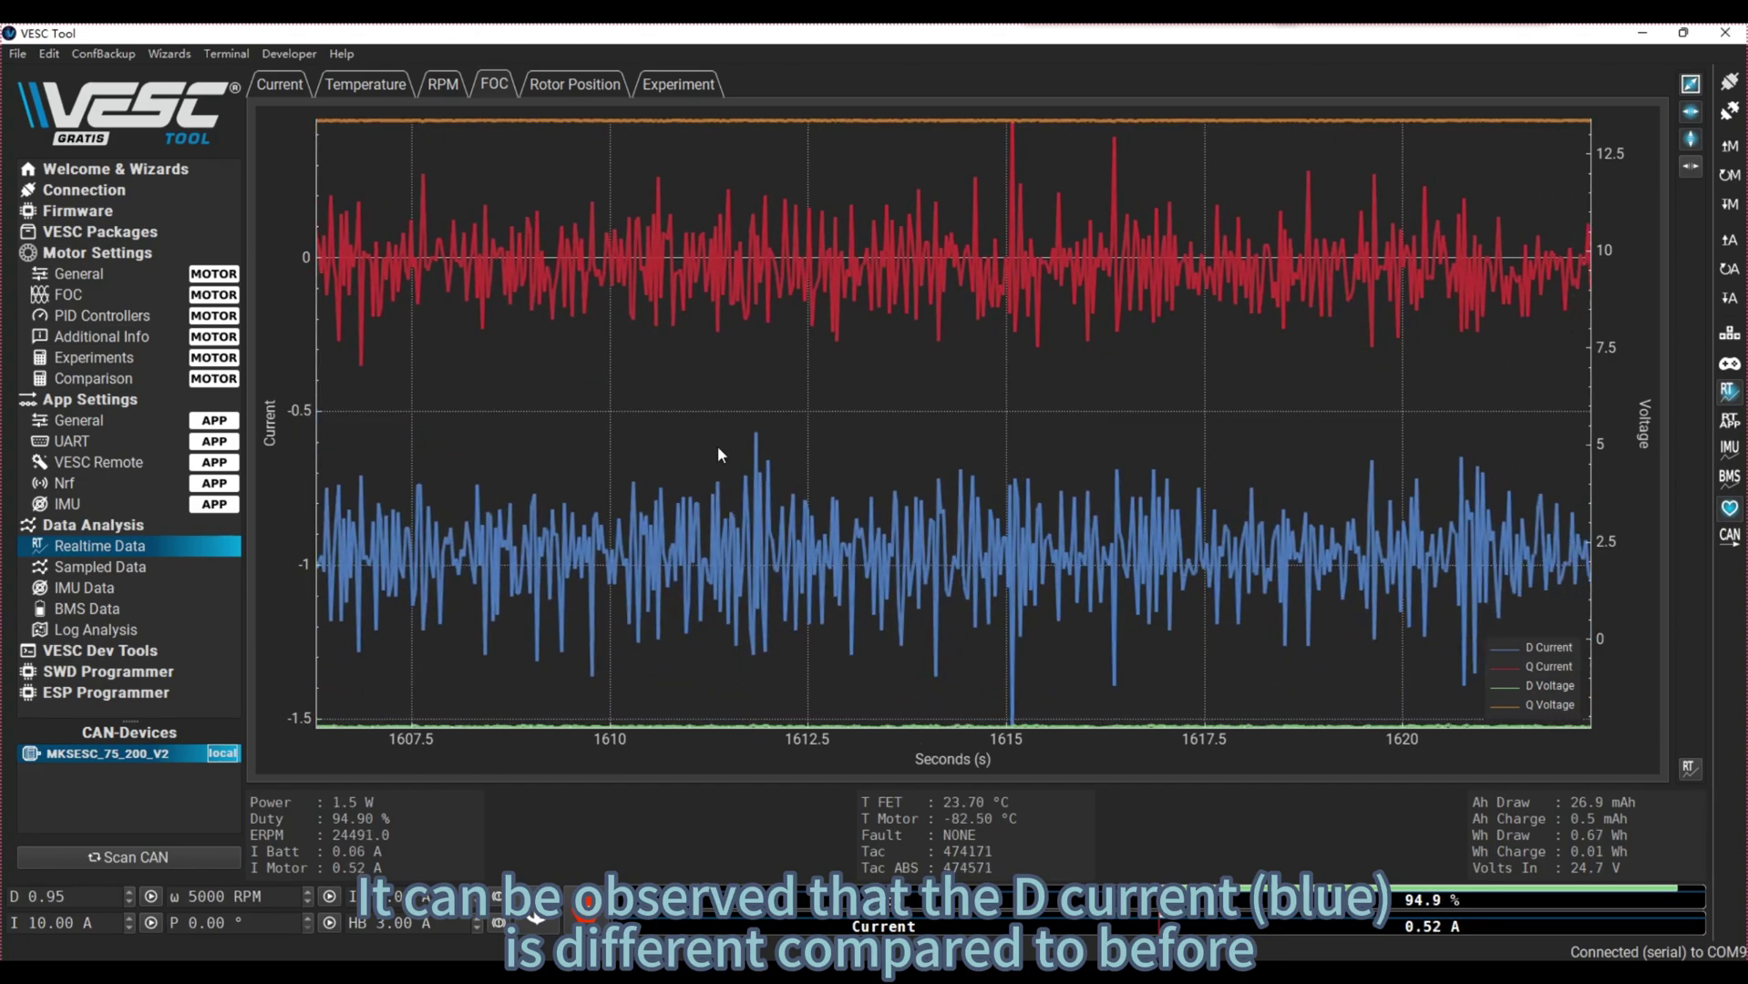
left_click(597, 919)
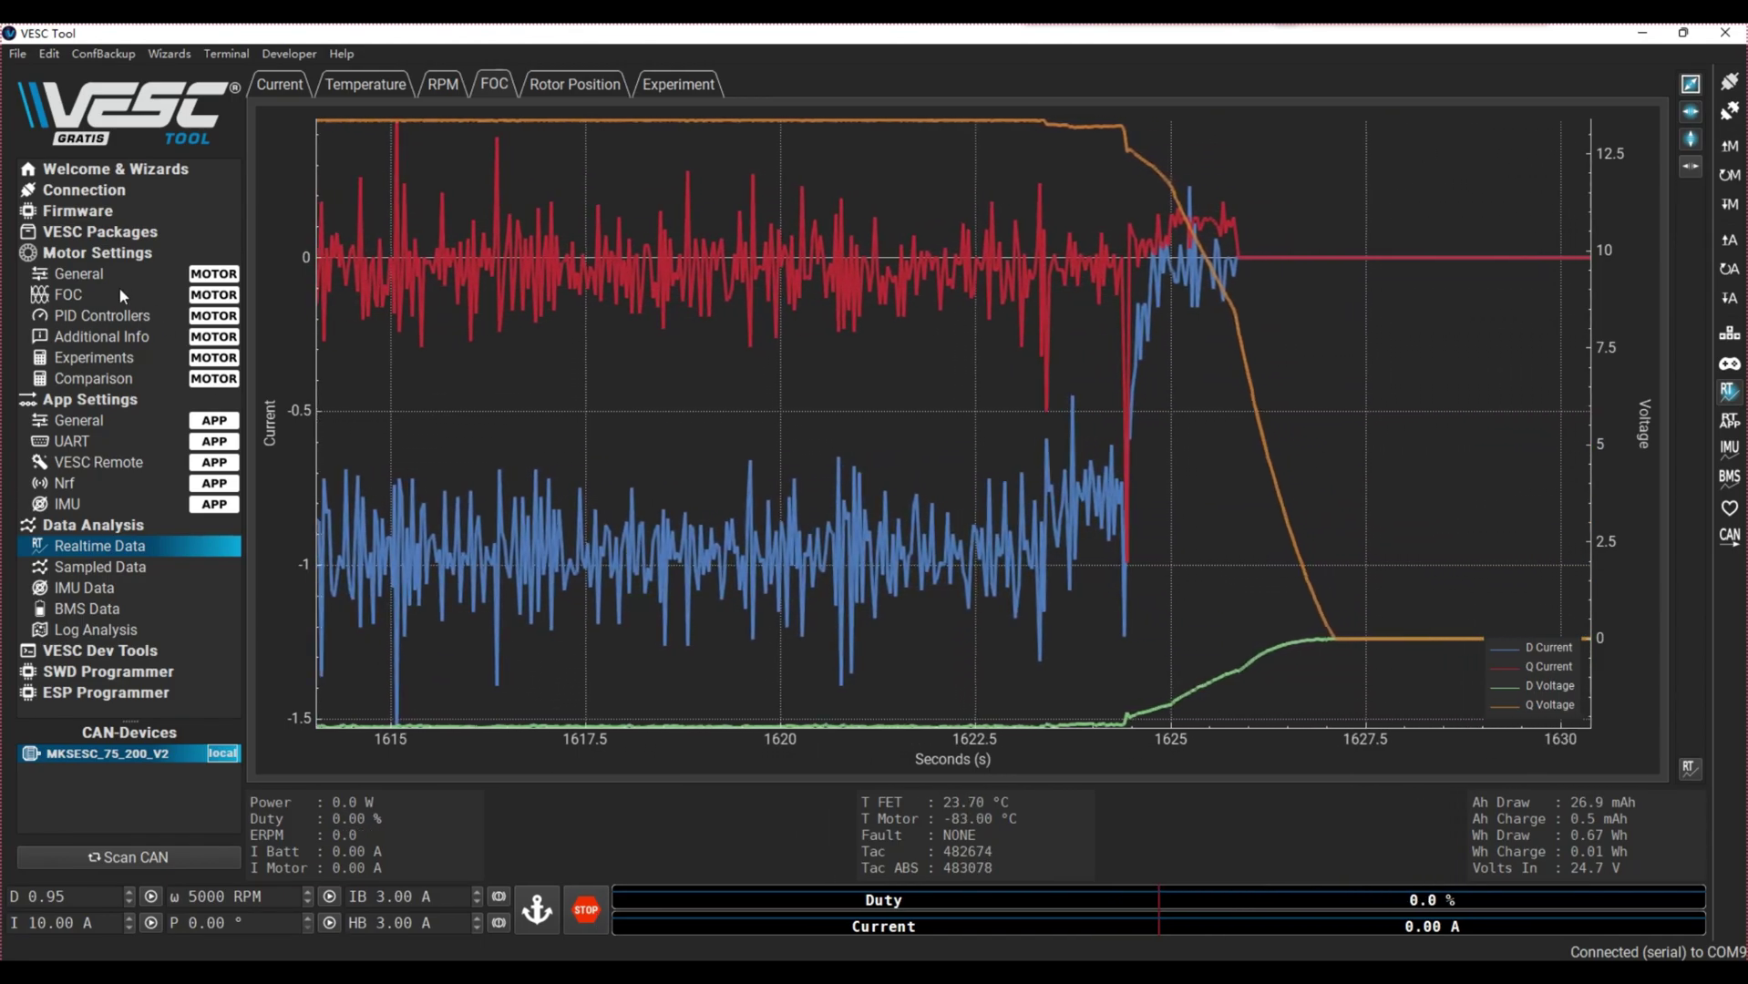
- Change Field Weakening Current Max to 3 A, then return to the Realtime Data plots
left_click(69, 297)
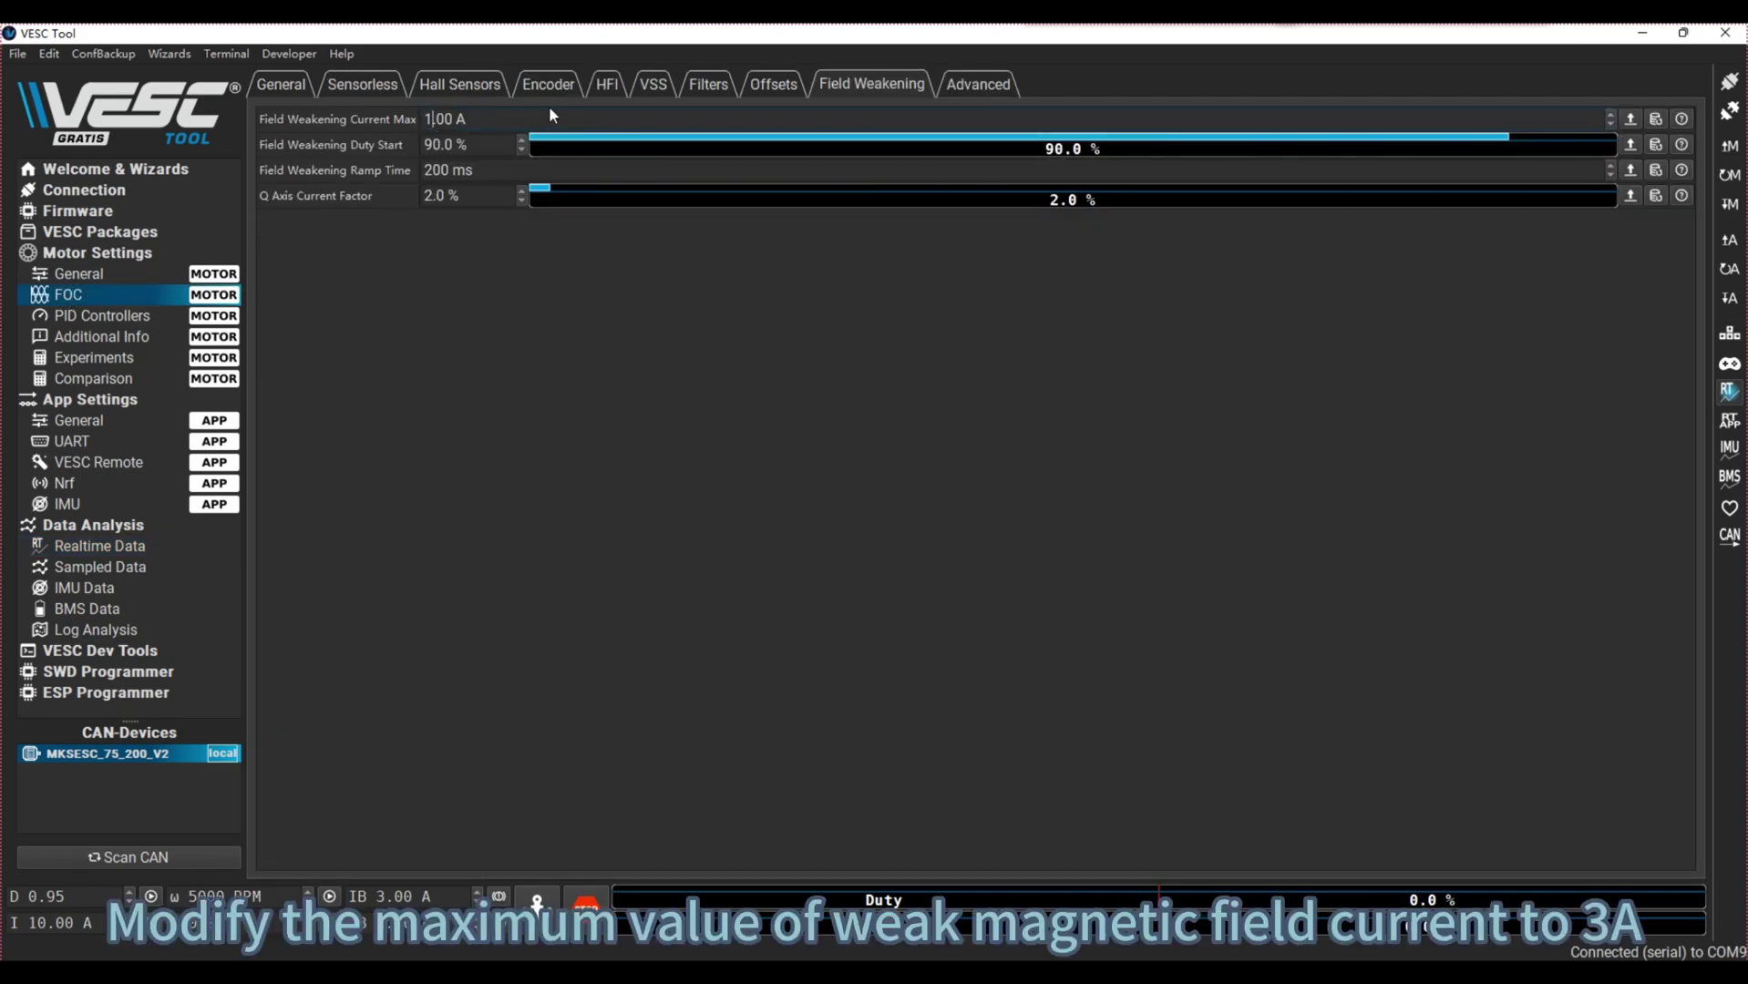
type("3")
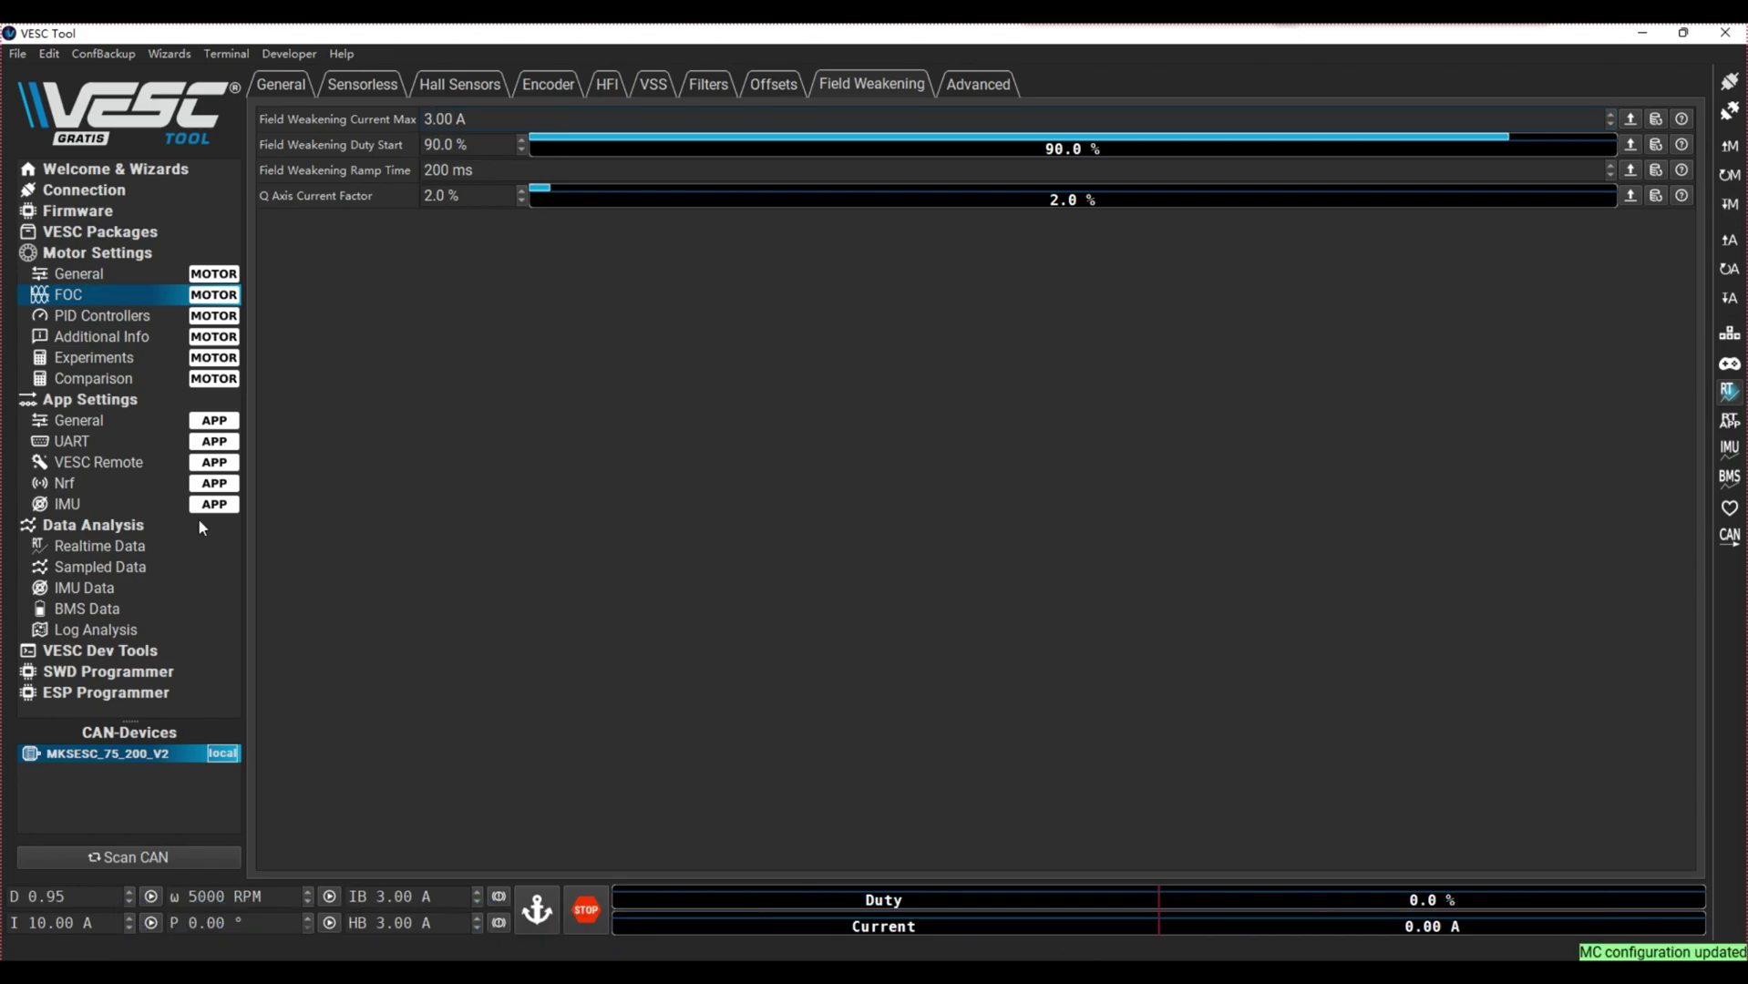
left_click(105, 528)
left_click(102, 551)
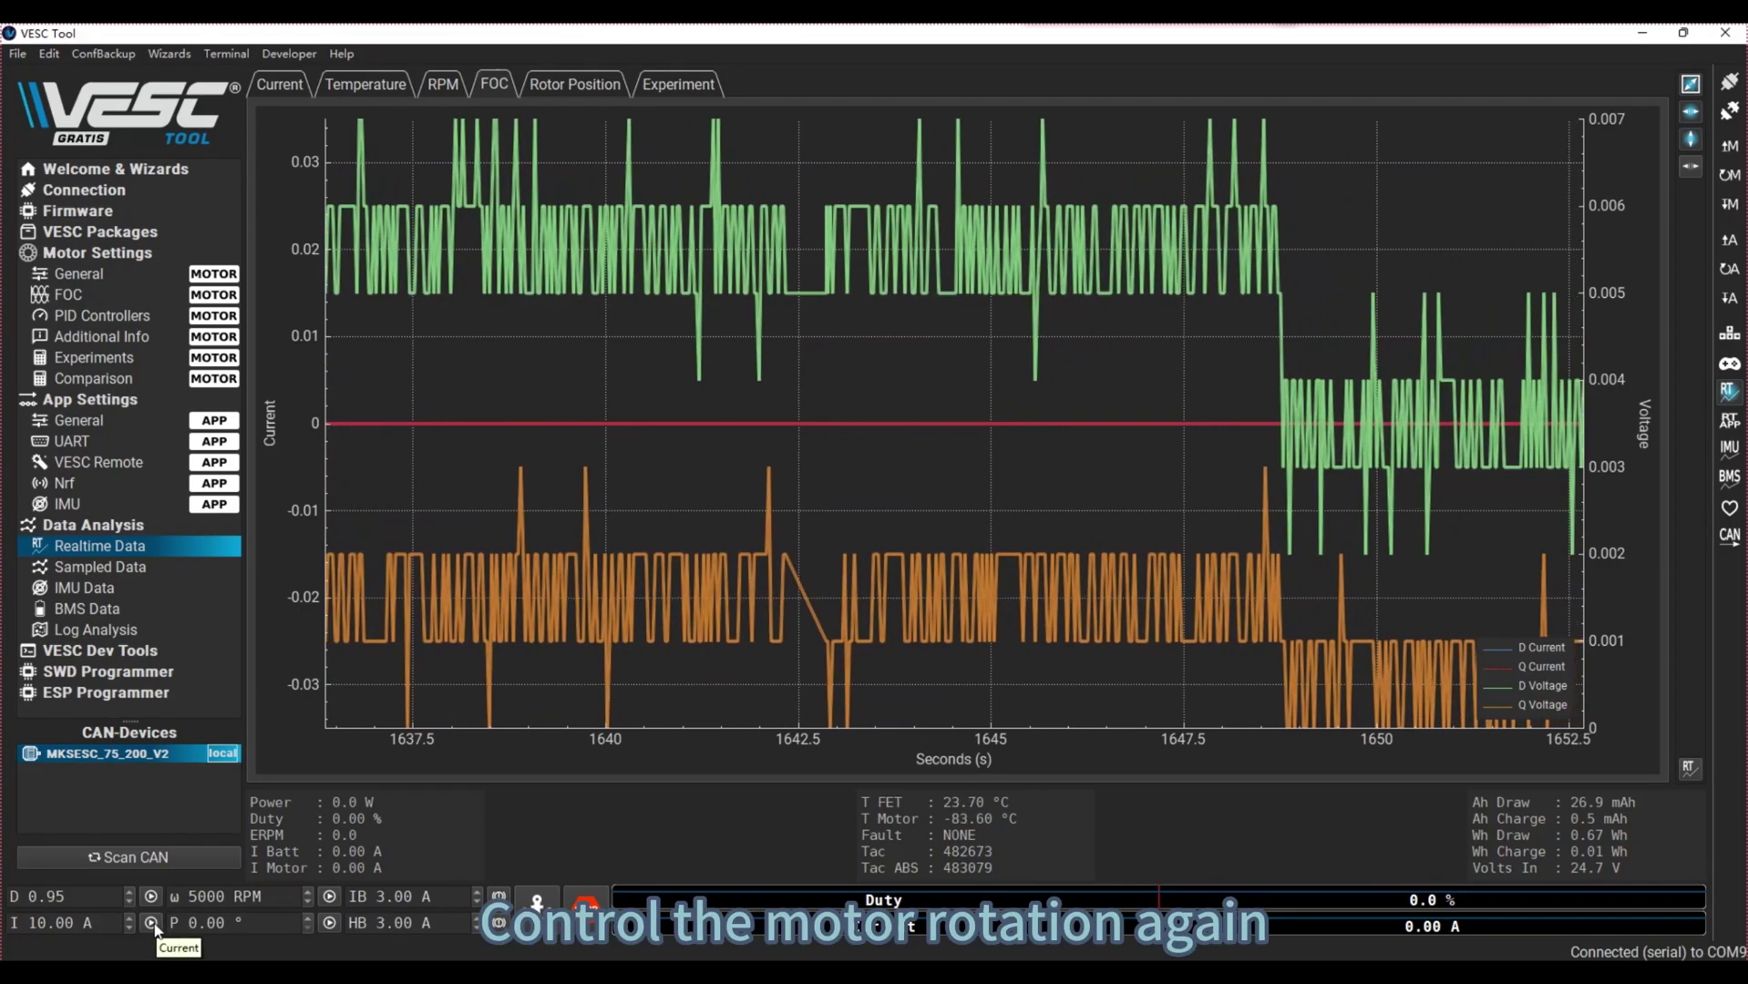
- Log a 3 A field-weakening run with D current near −3 A, then stop
left_click(152, 923)
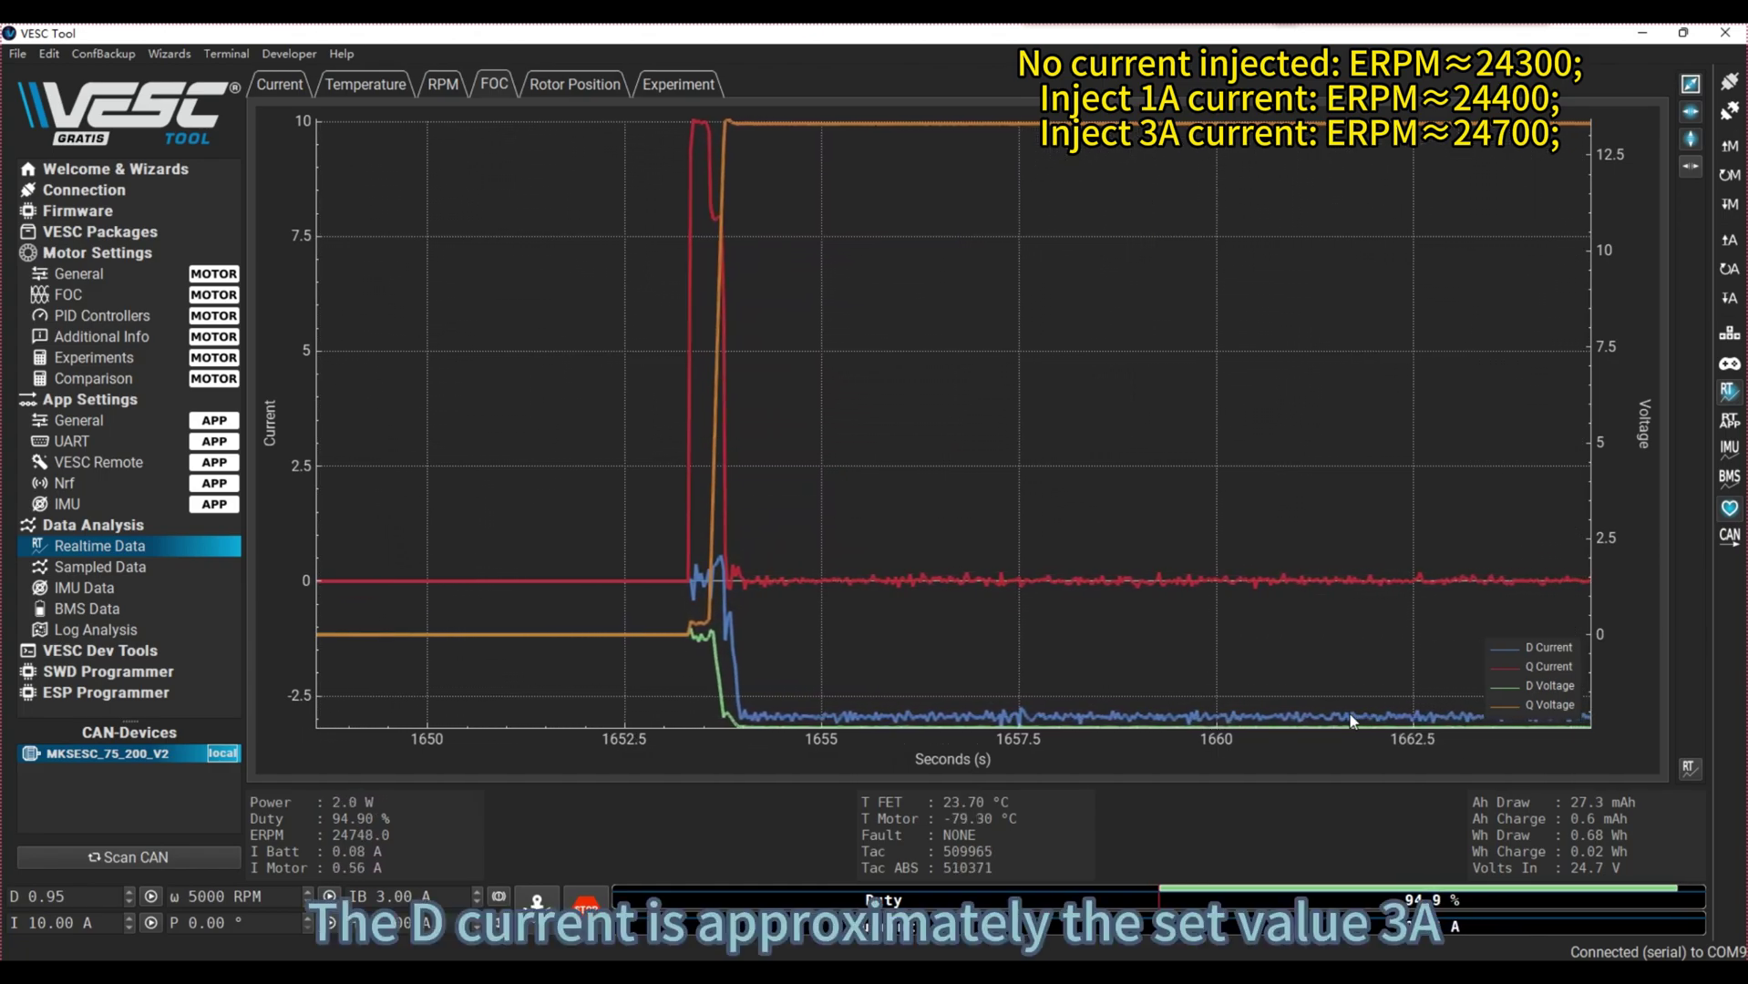
left_click(588, 915)
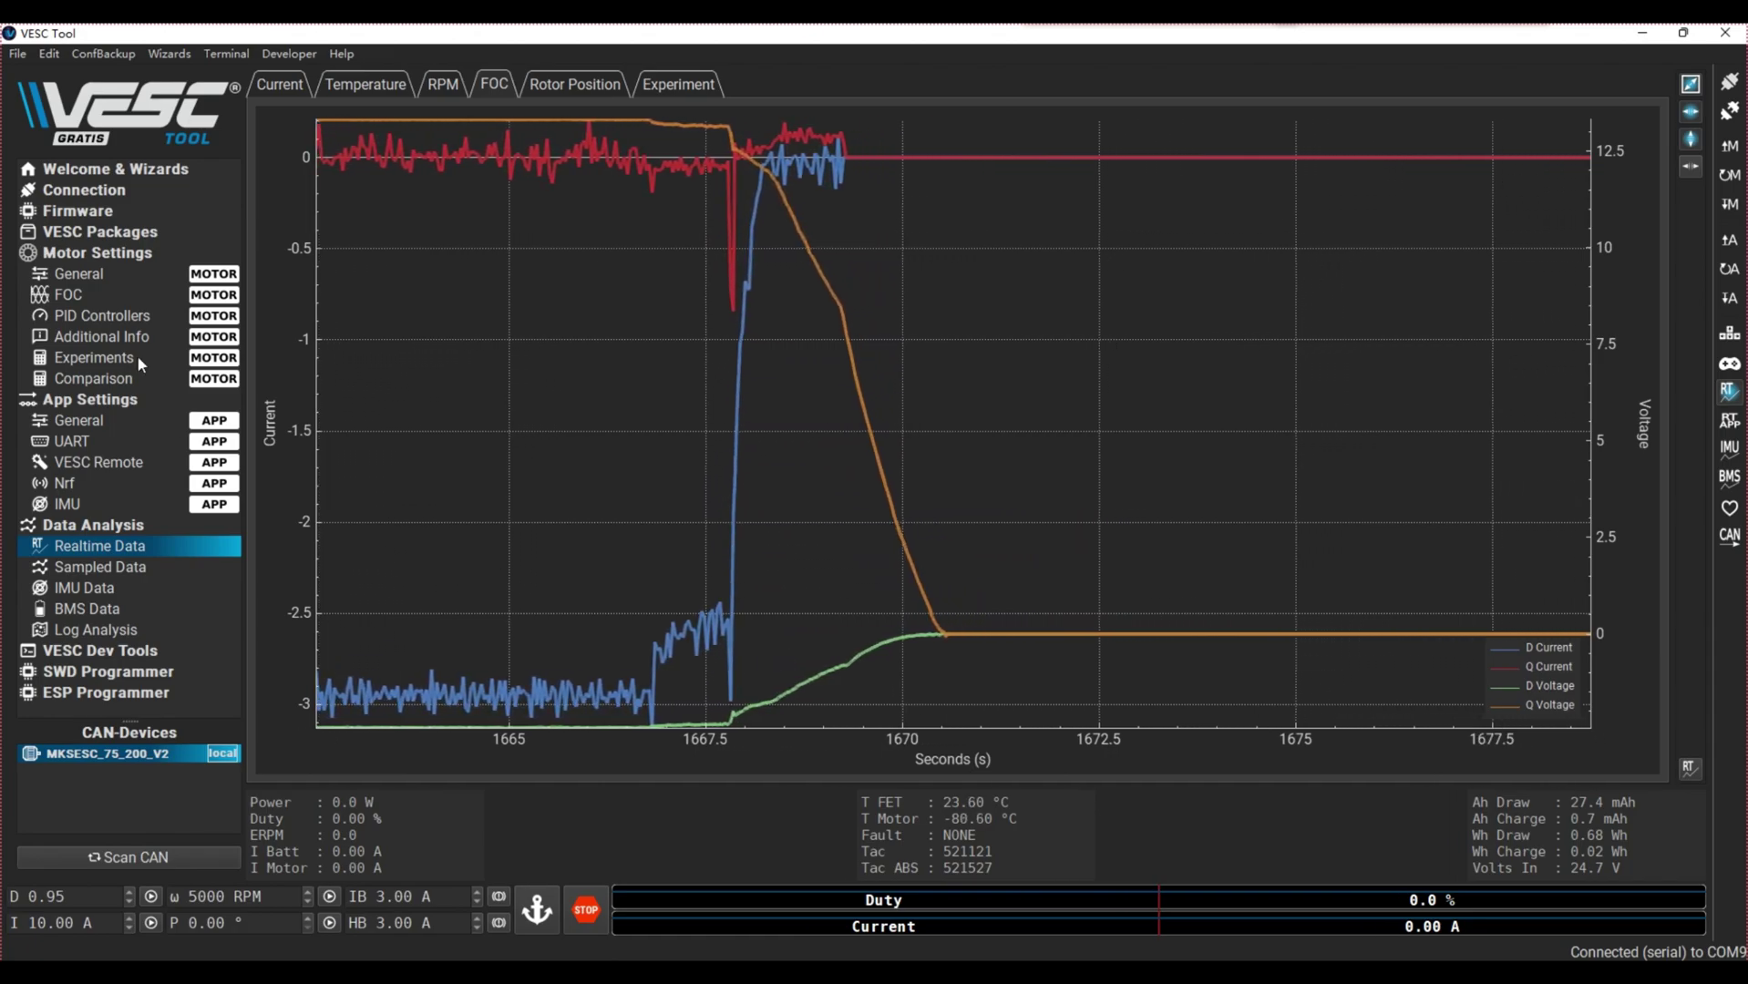
left_click(82, 297)
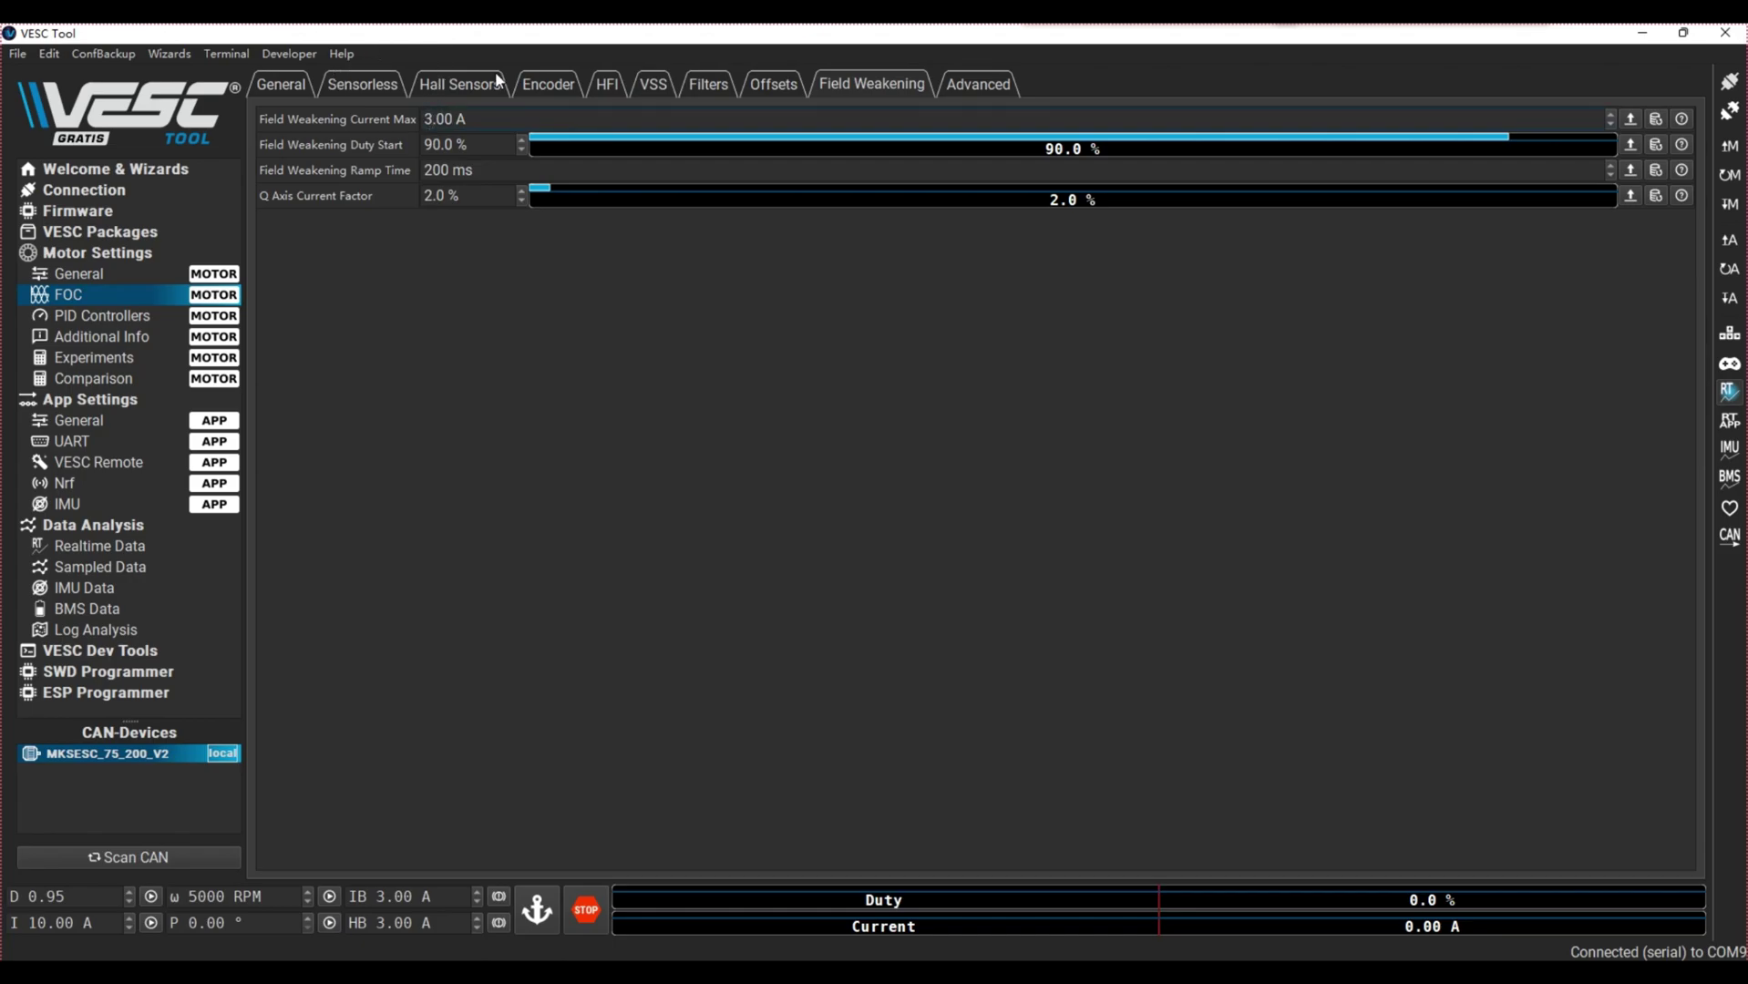
- Replace Field Weakening Current Max with 5 A, then go back to the Realtime Data plots
key("BackSpace")
type("5")
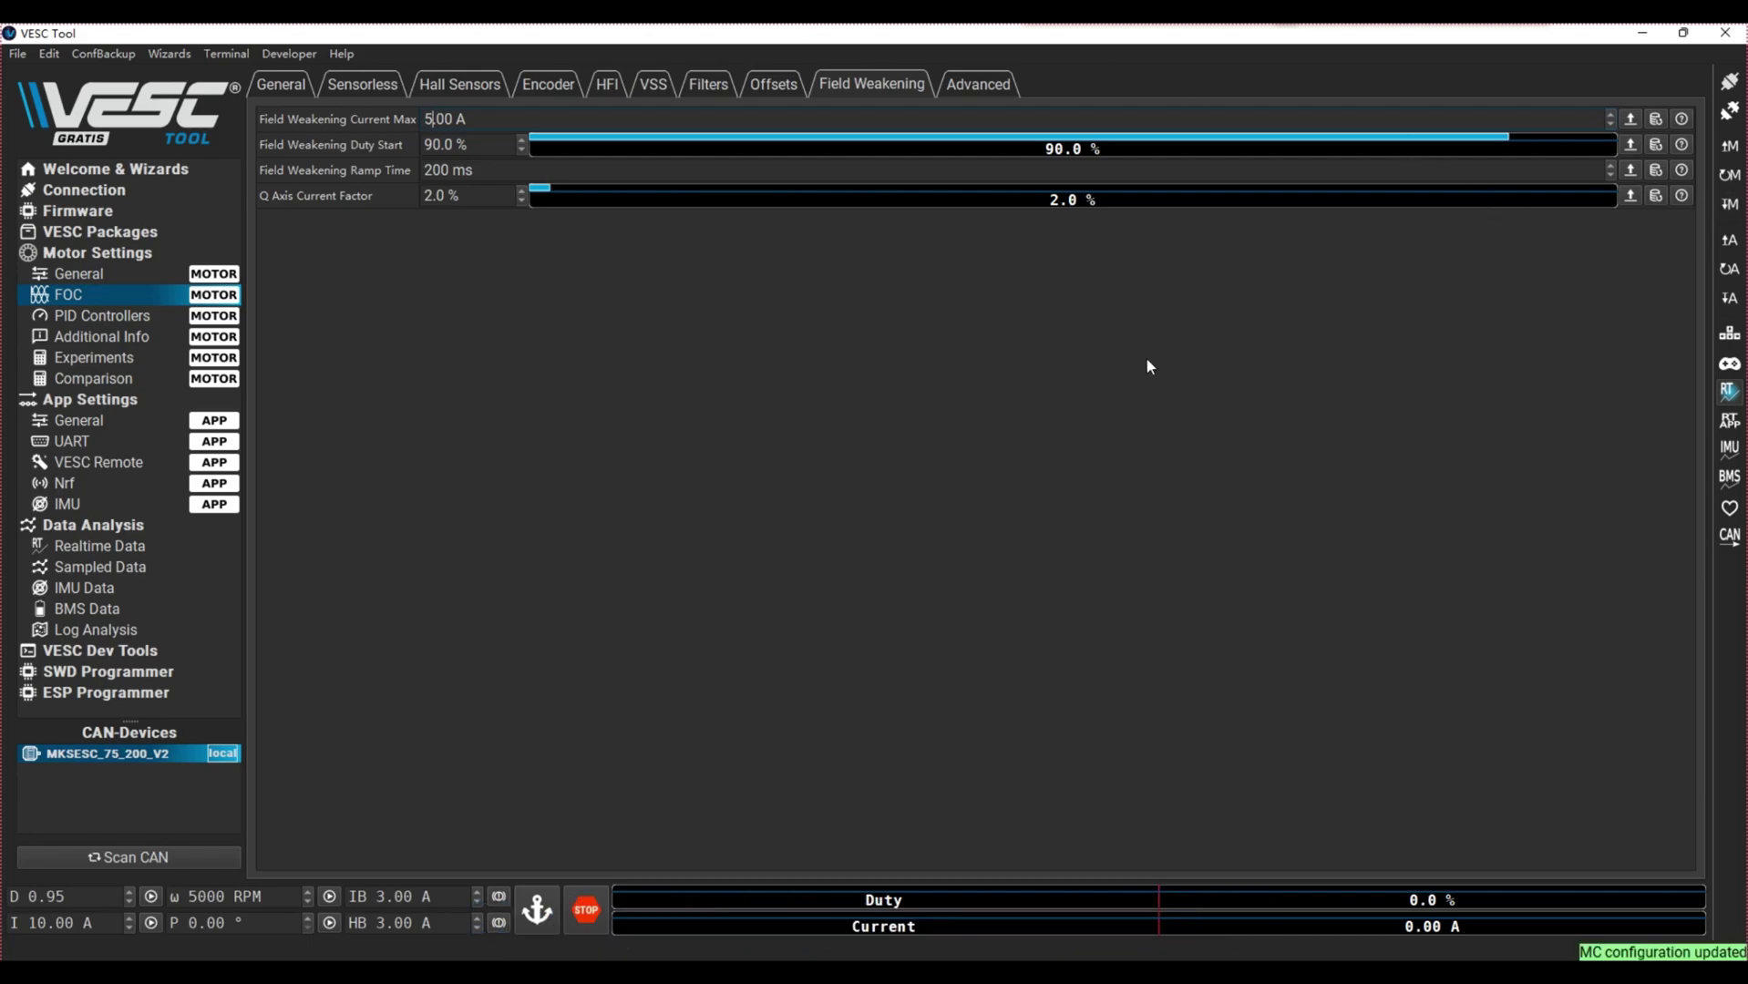
left_click(94, 550)
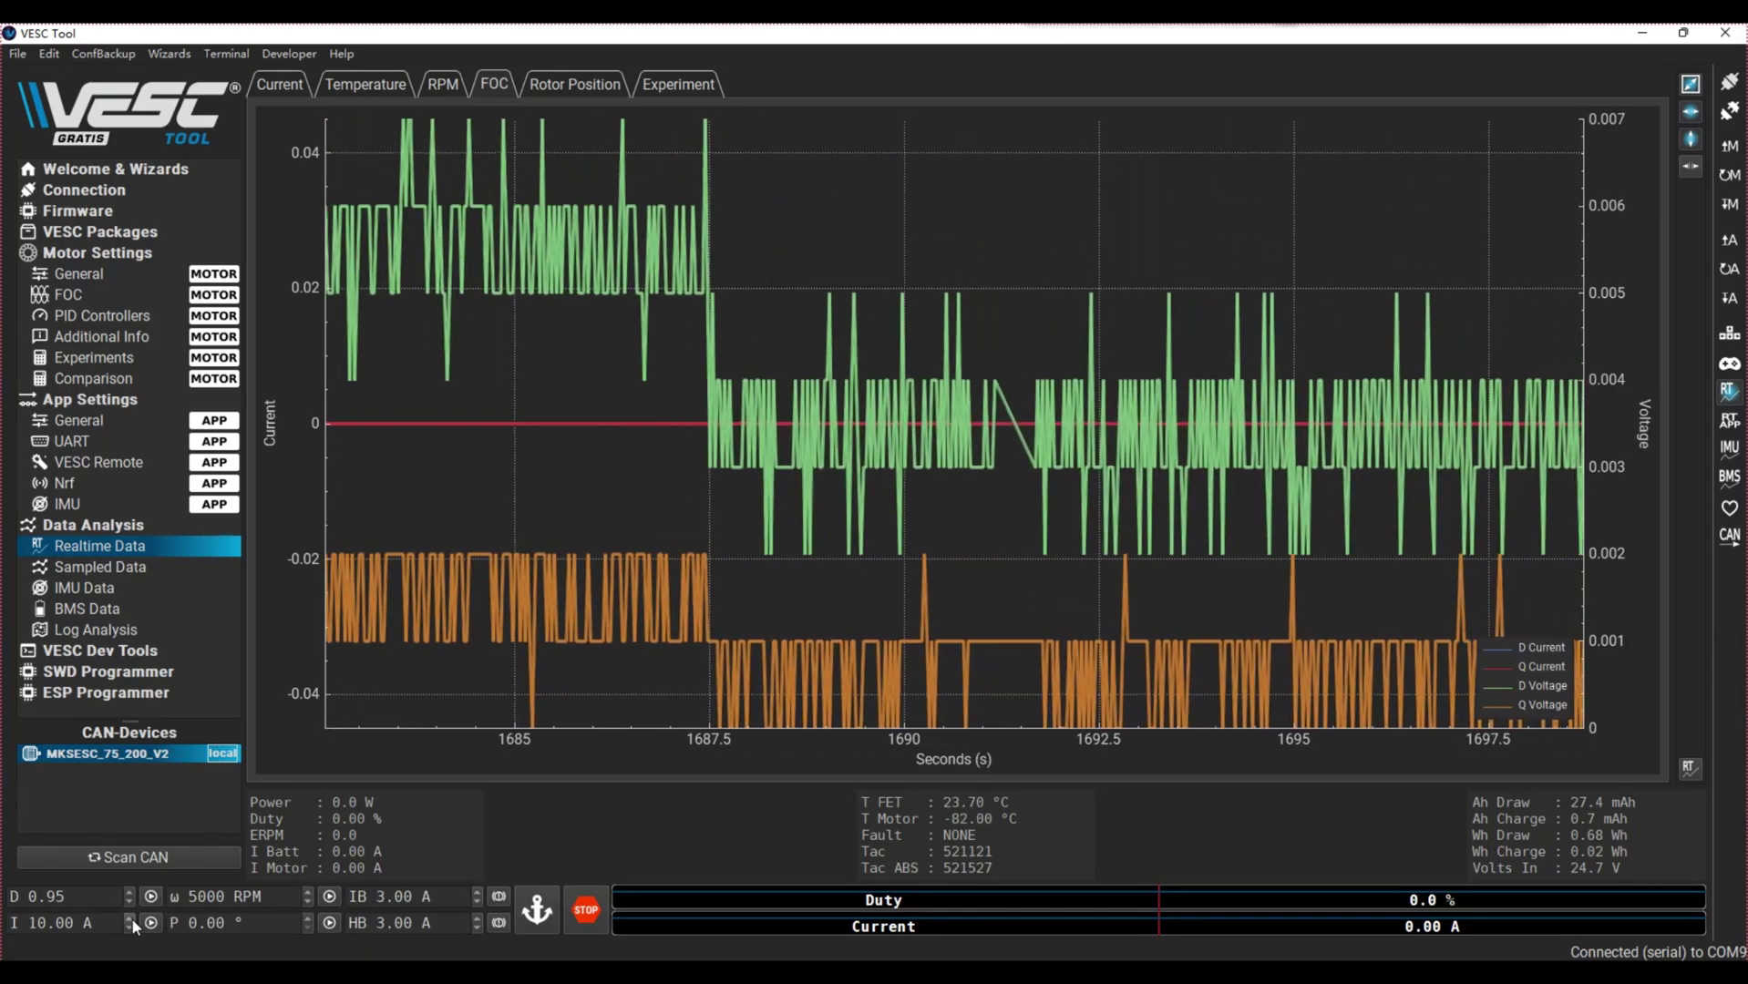
- Run the motor at 5 A field weakening, reaching about 25000 ERPM, then stop
left_click(151, 923)
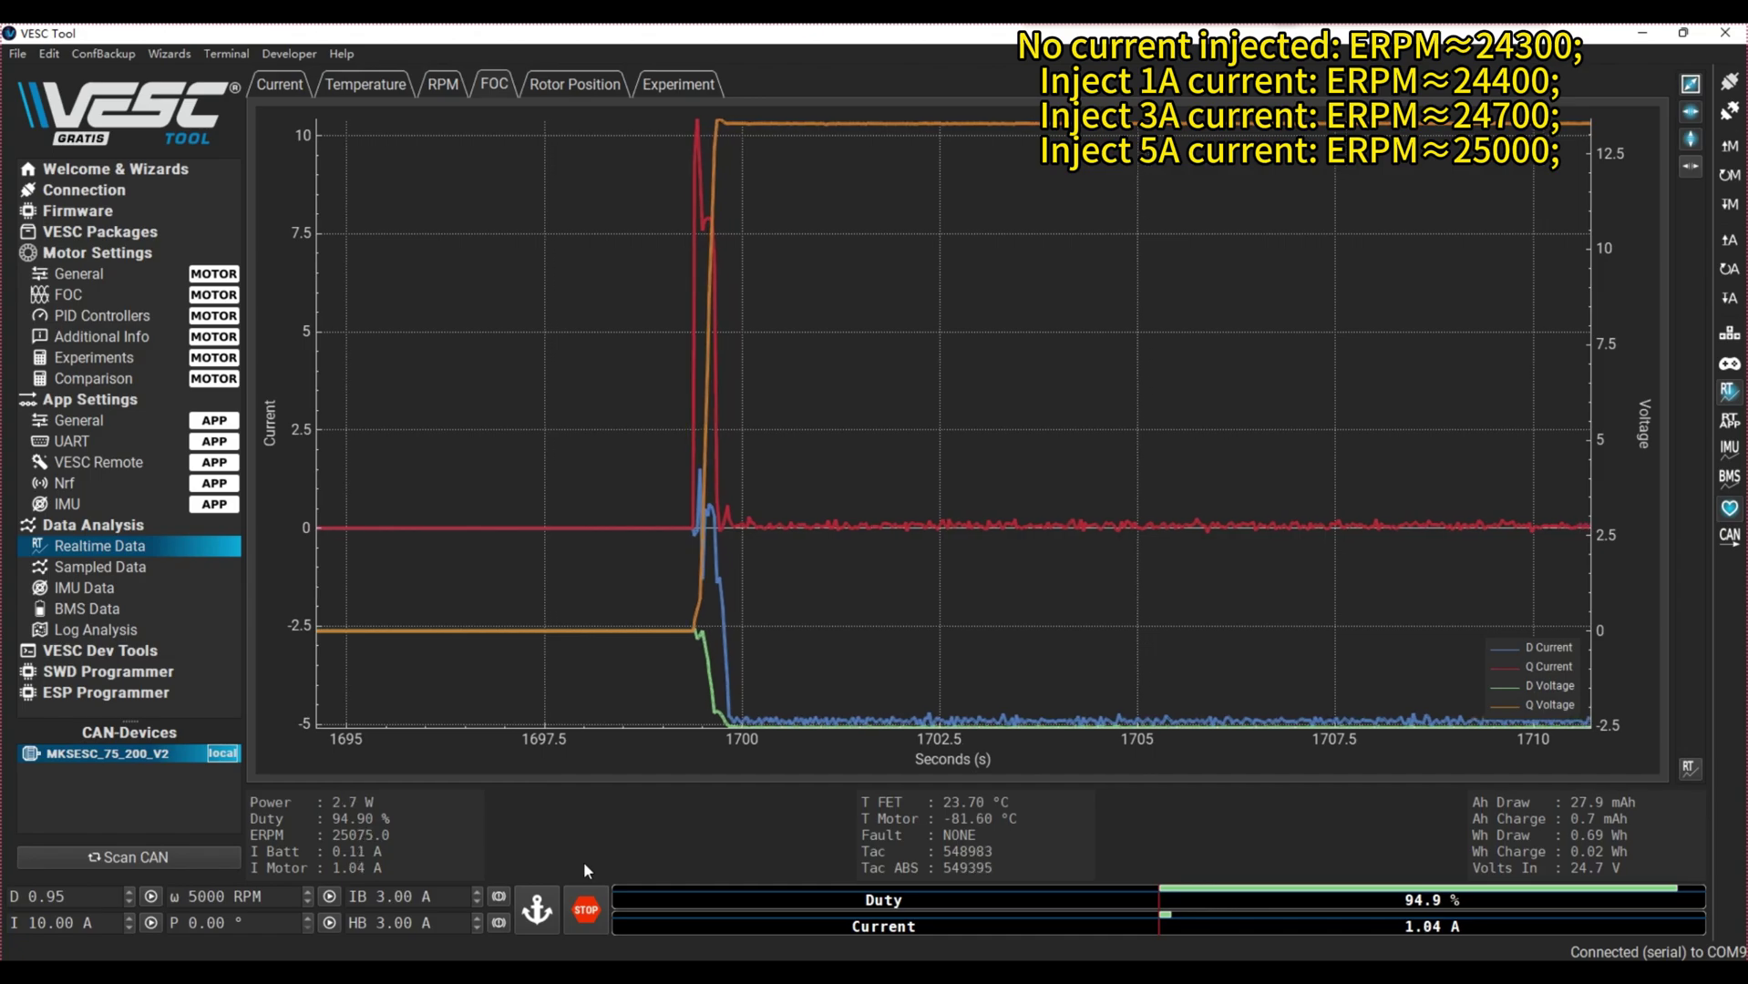
left_click(586, 911)
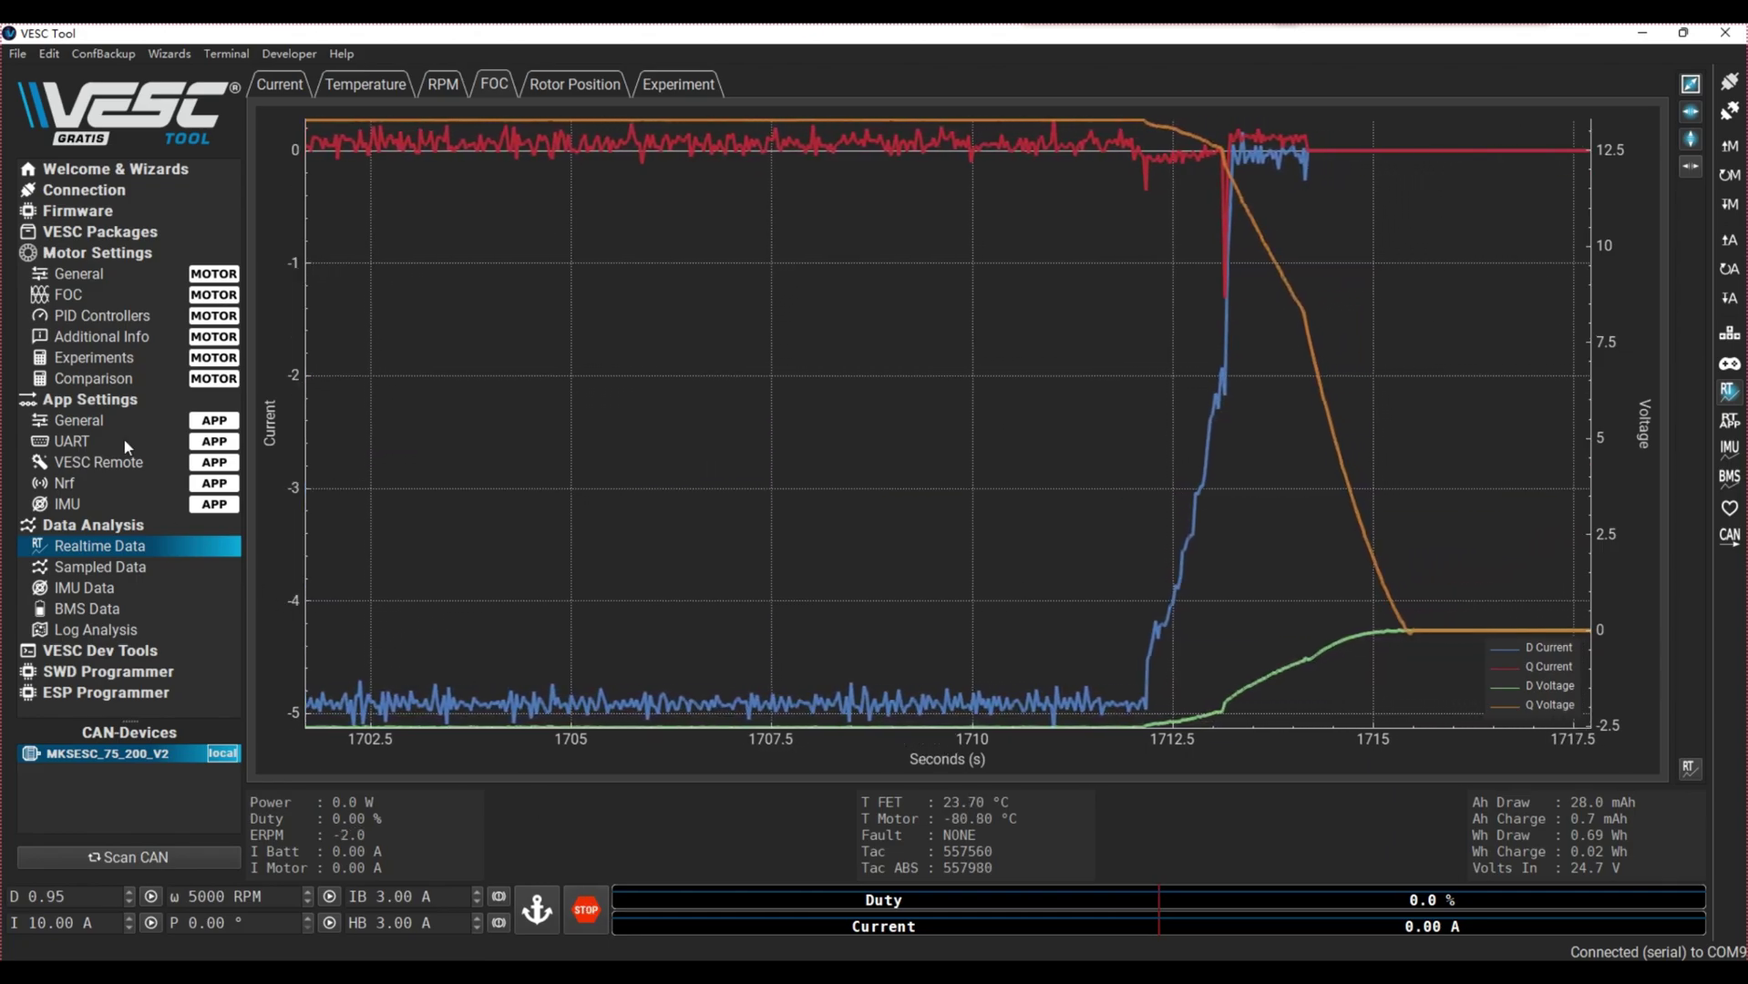
- Replace the Field Weakening Current Max value with 10 A in the FOC settings
left_click(73, 295)
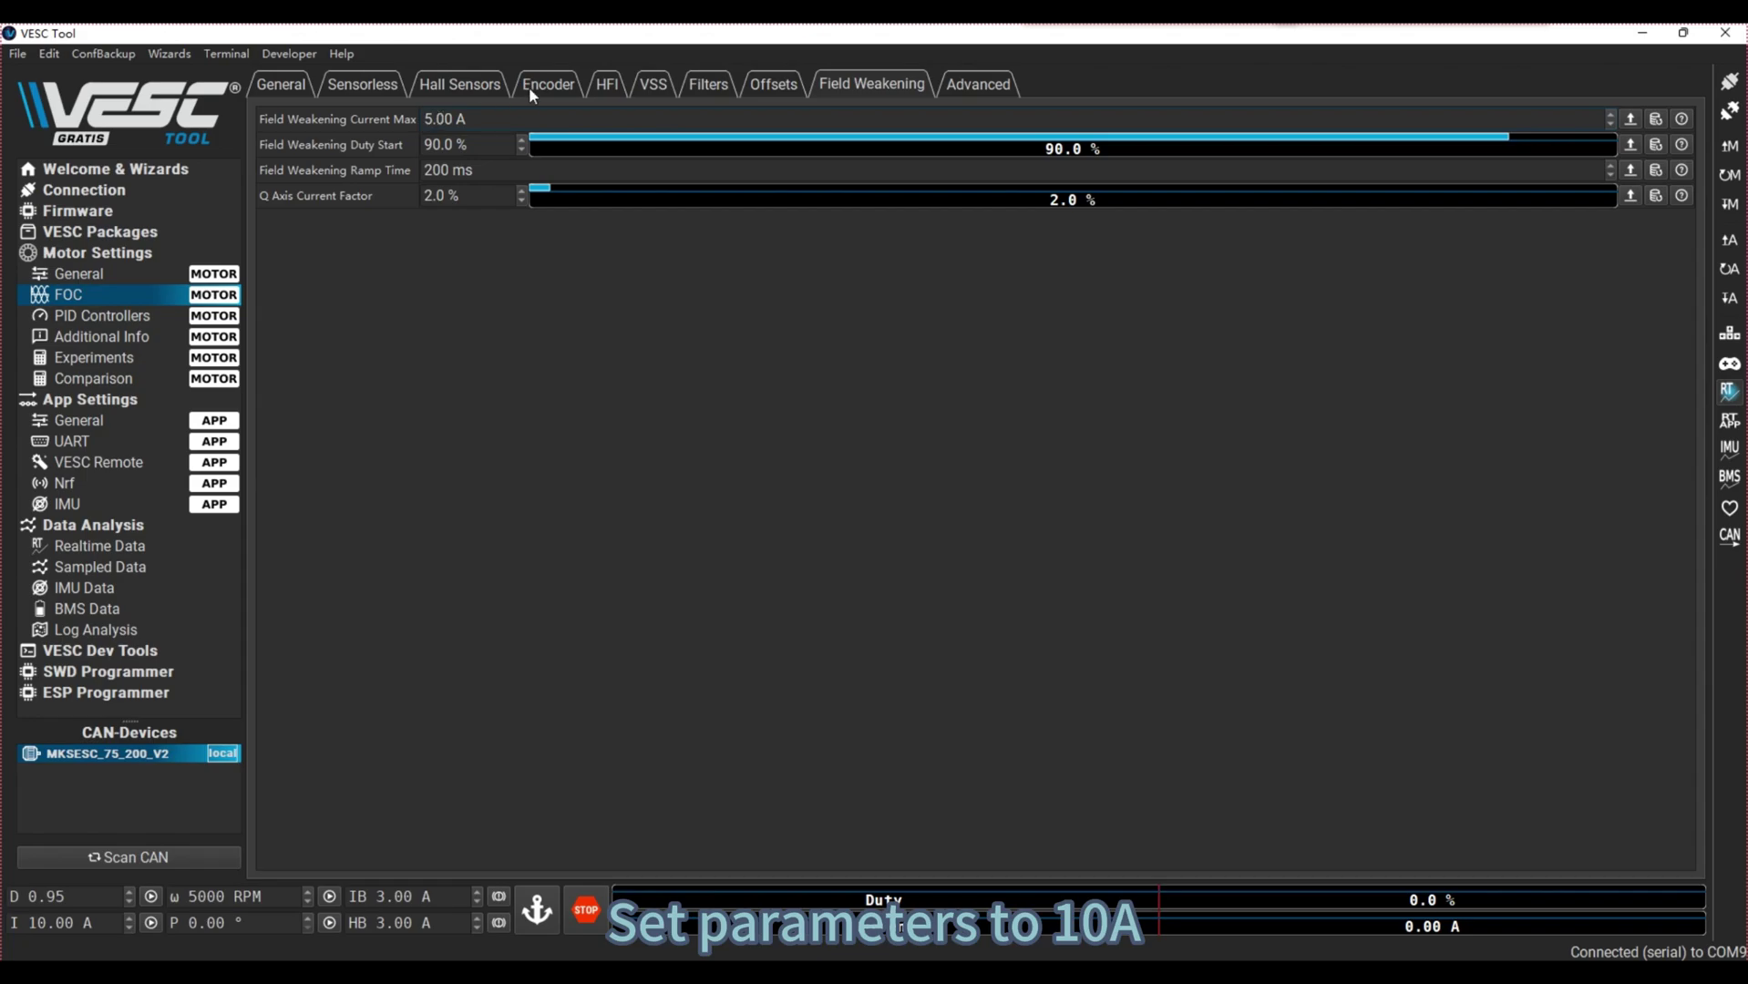
key("BackSpace")
type("10")
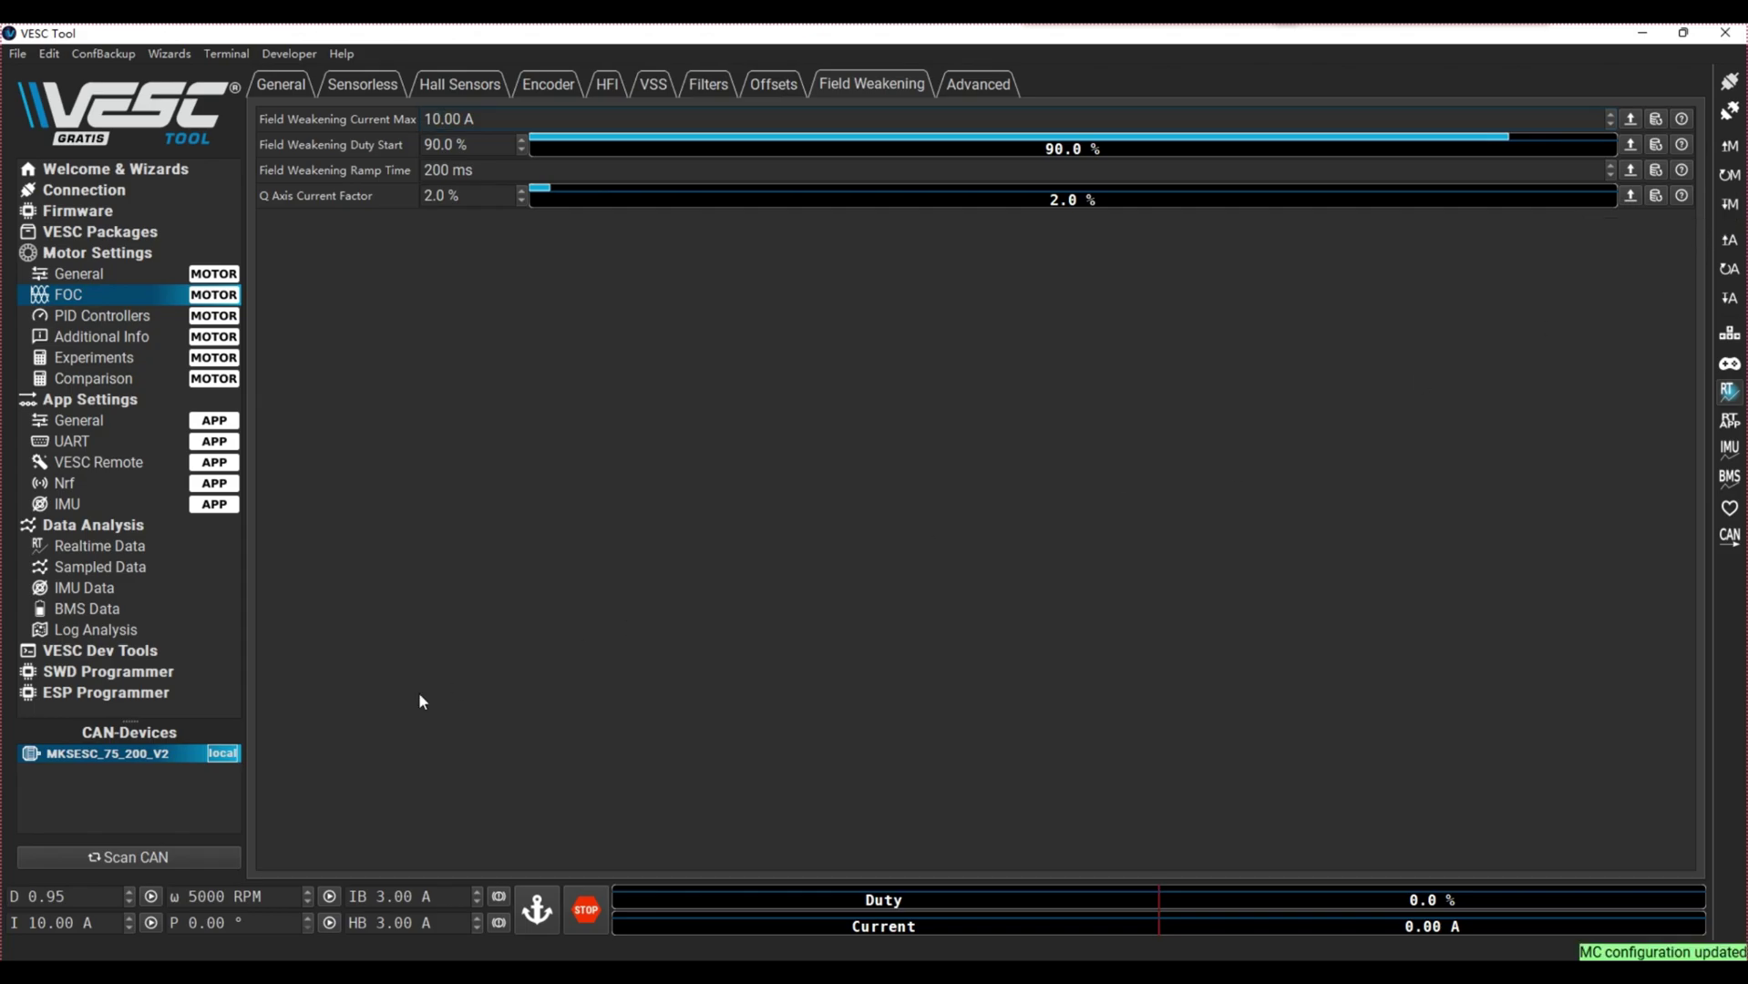
- Run the motor at 10 A field weakening to about 25800 ERPM with D current near −10 A, then stop it
left_click(89, 546)
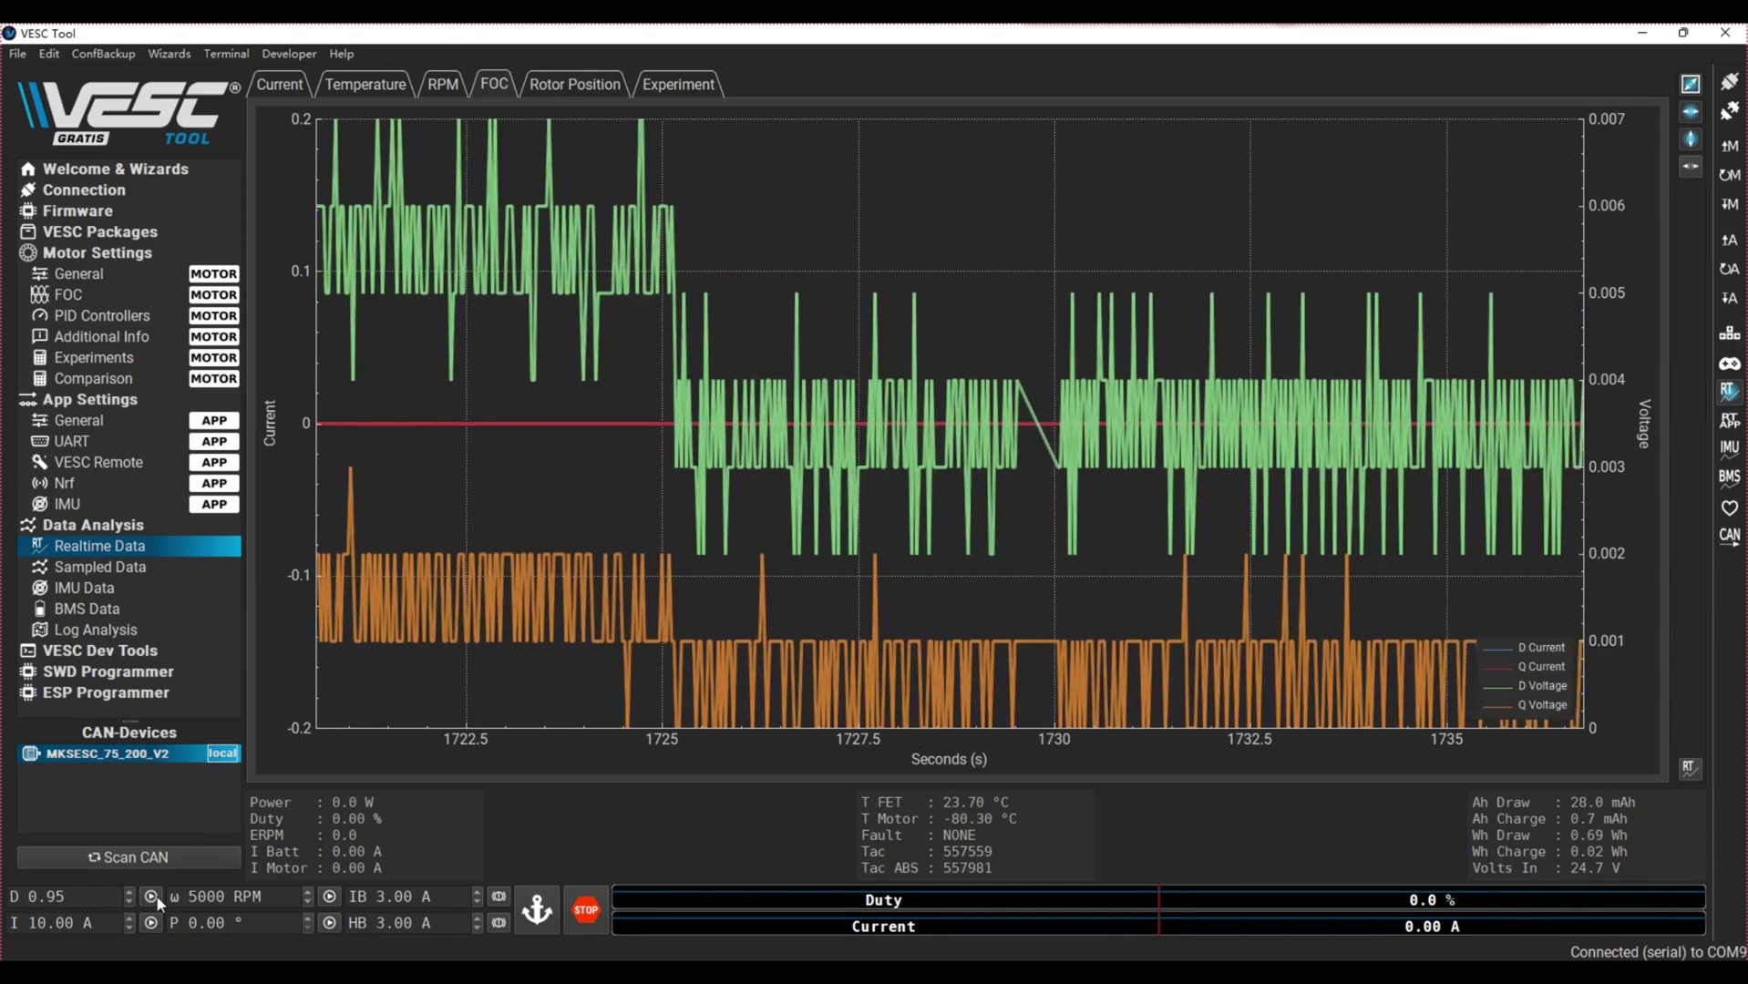
left_click(151, 922)
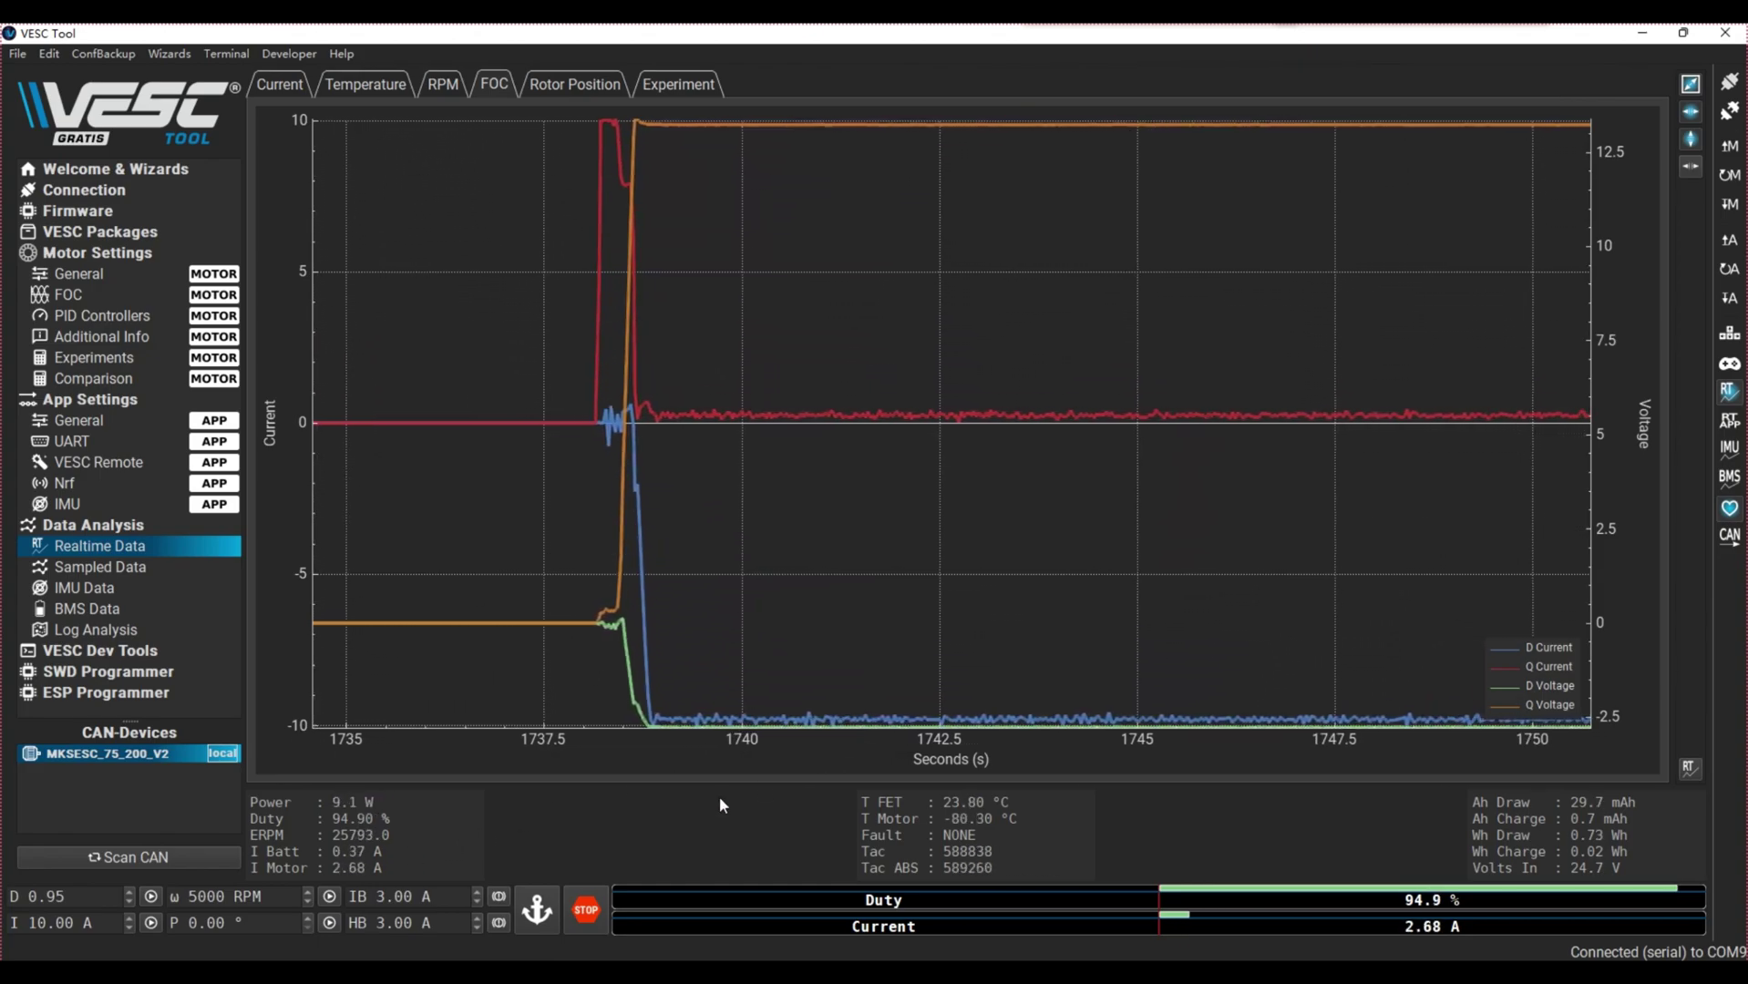
left_click(584, 912)
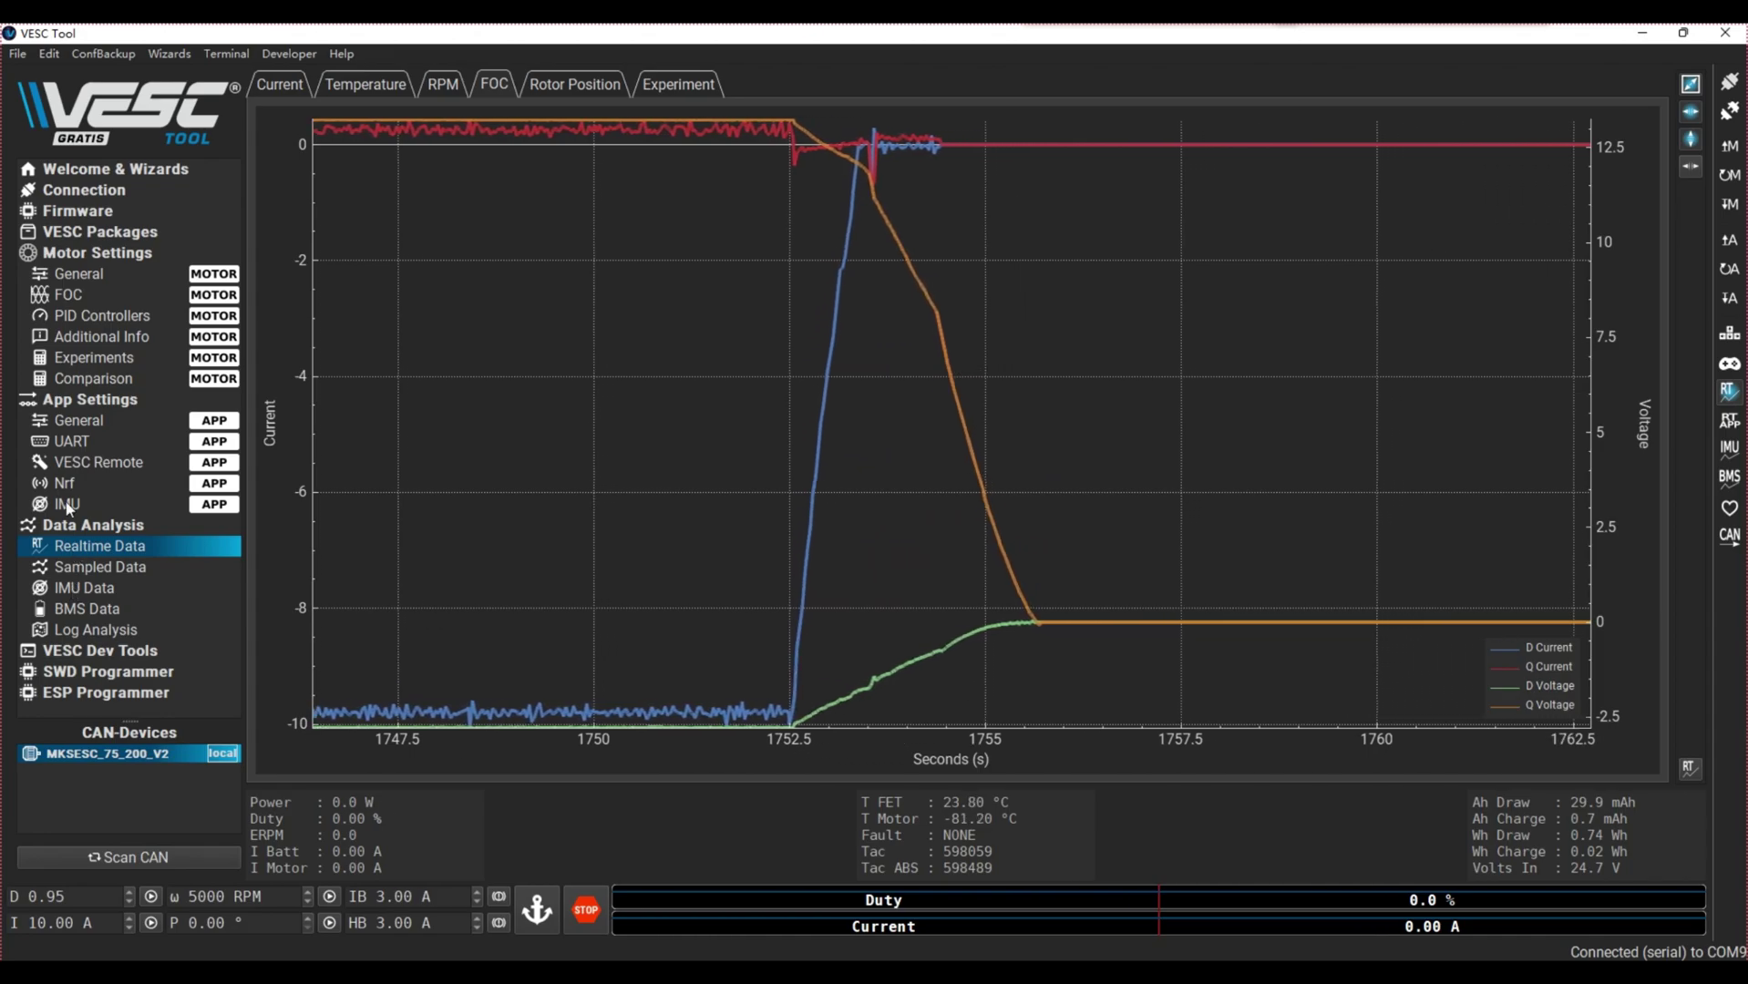
- Show the general motor current limits: Motor Current Max 49.73 A, Absolute Maximum 74.59 A
left_click(98, 294)
left_click(108, 273)
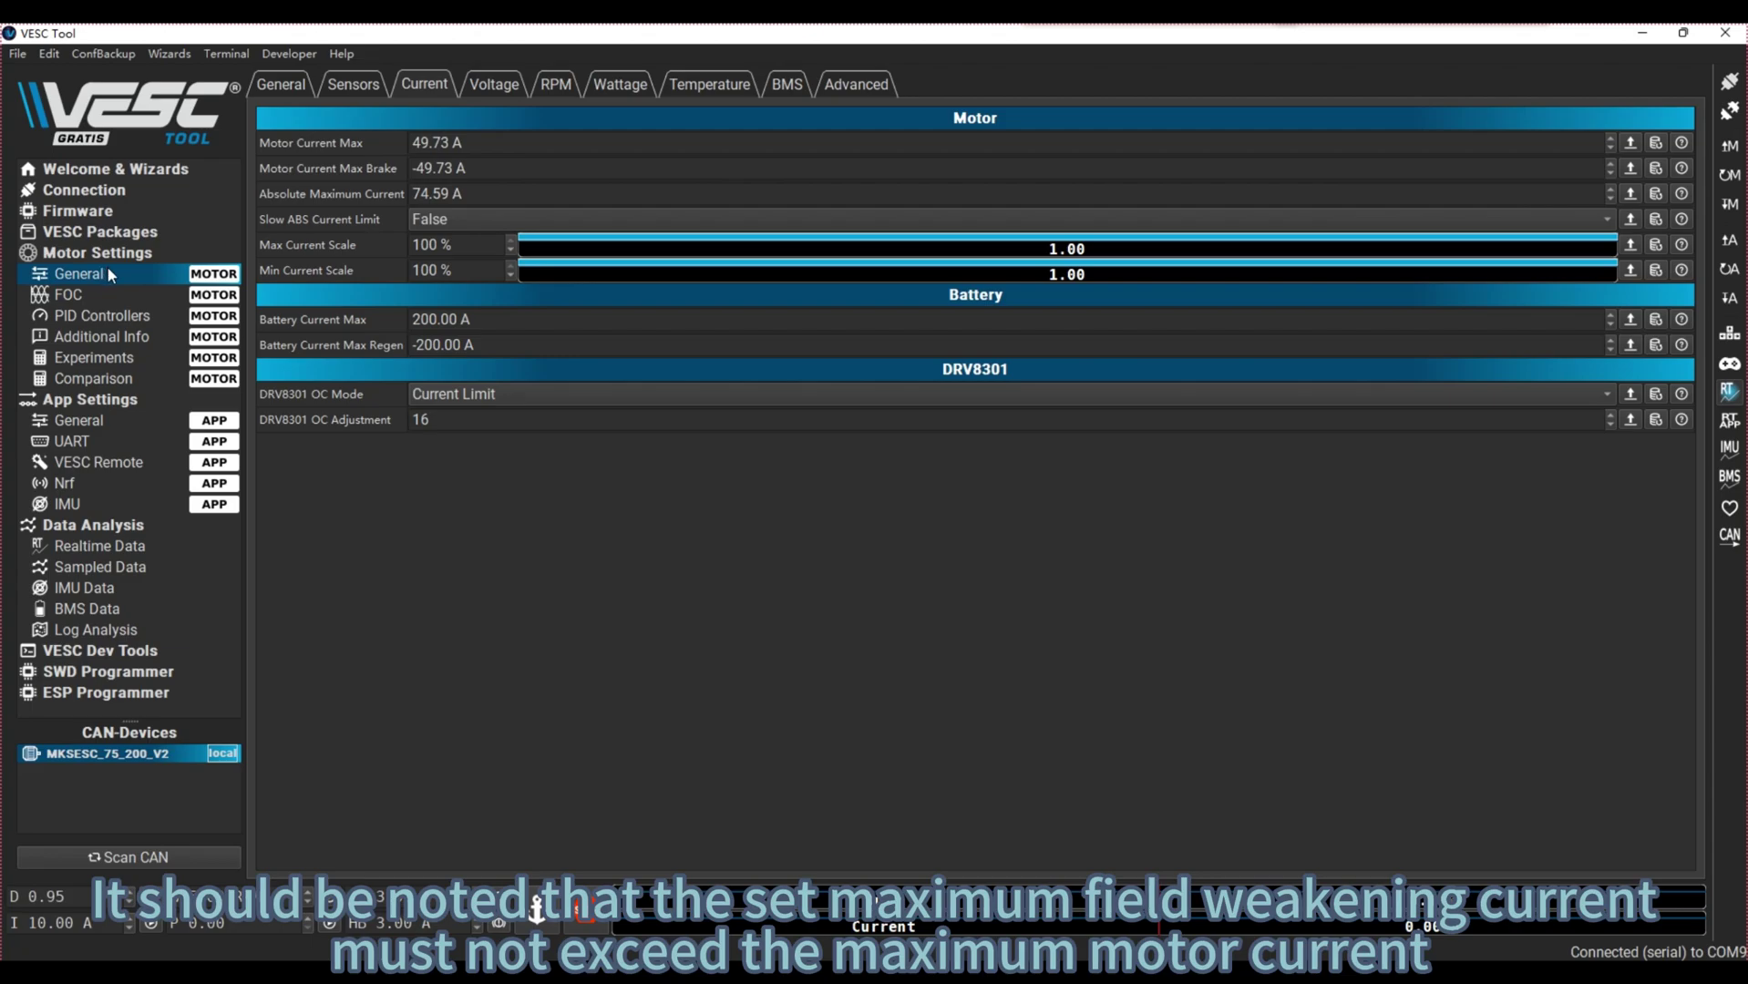